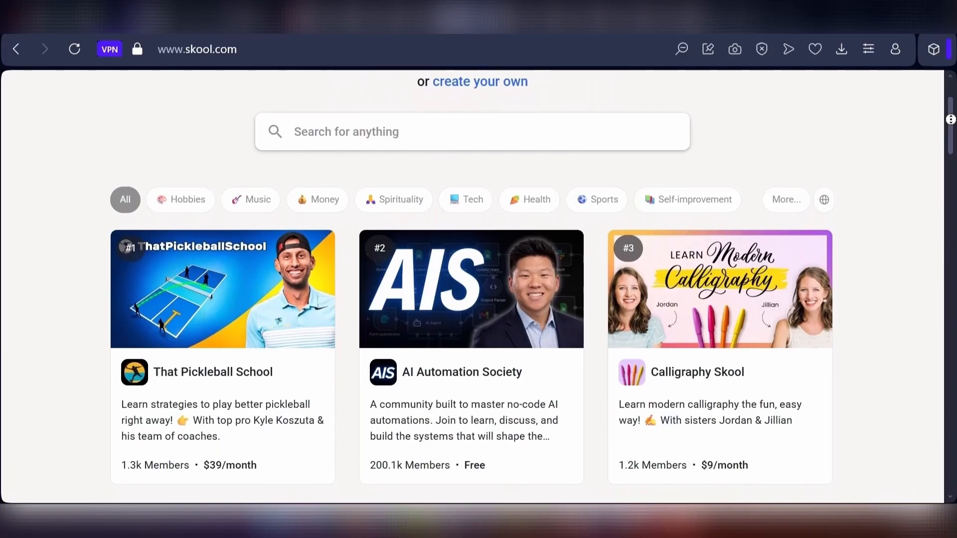
- Browse the featured communities listed on the Skool discovery page
scroll(472, 286, down, 1)
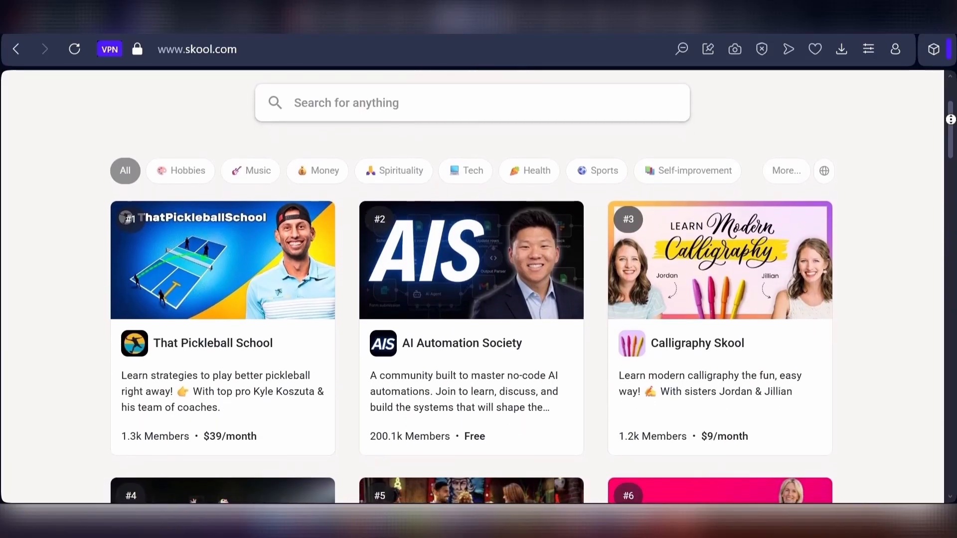
scroll(473, 286, down, 1)
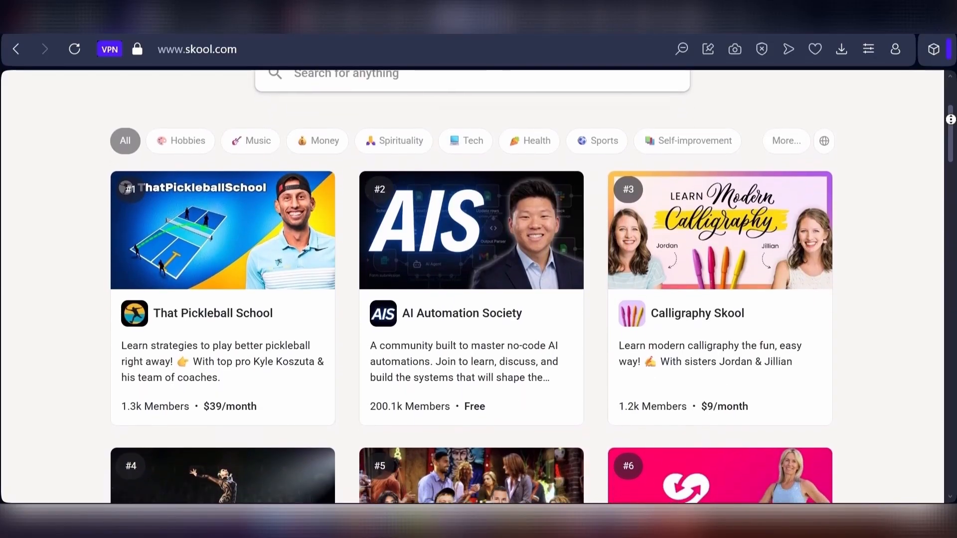
scroll(473, 287, down, 1)
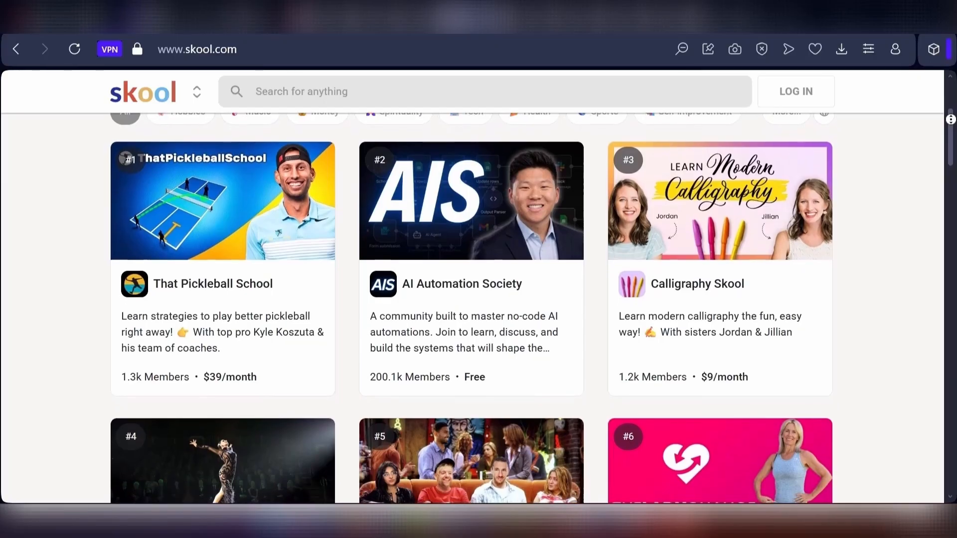
scroll(472, 286, down, 1)
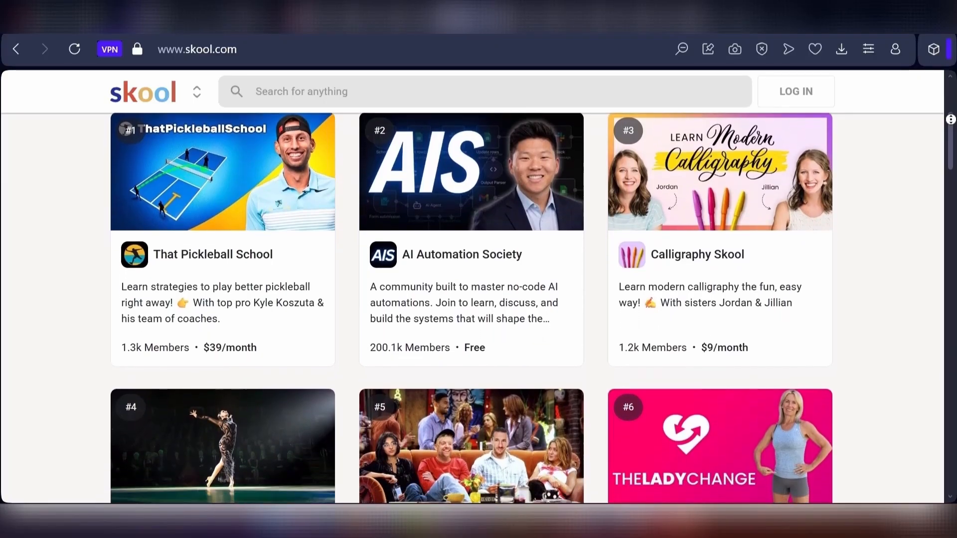
scroll(473, 286, down, 1)
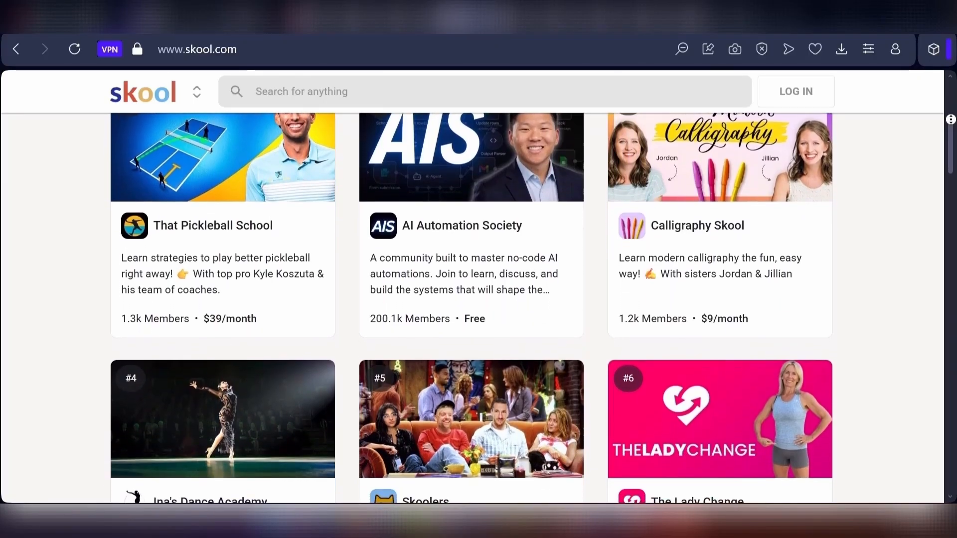
scroll(473, 286, down, 1)
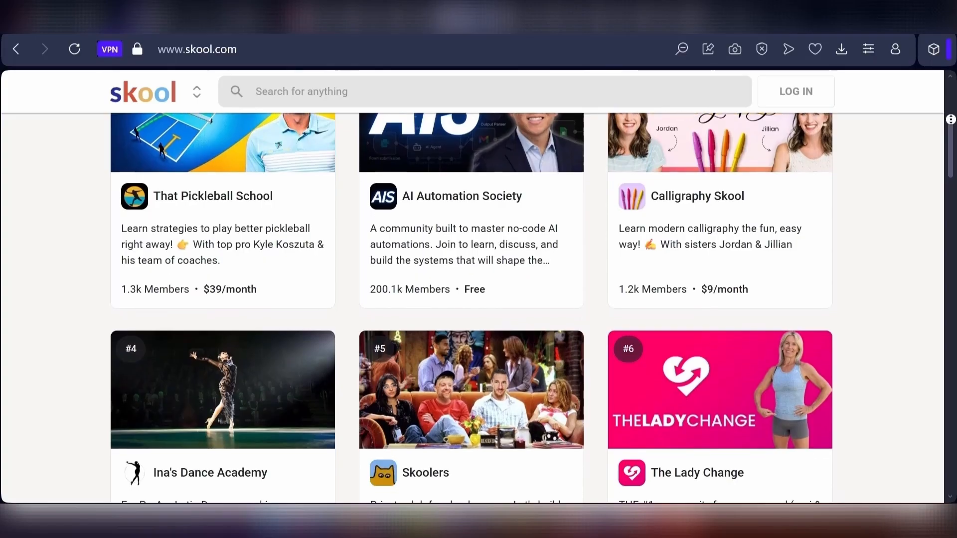
scroll(473, 287, down, 1)
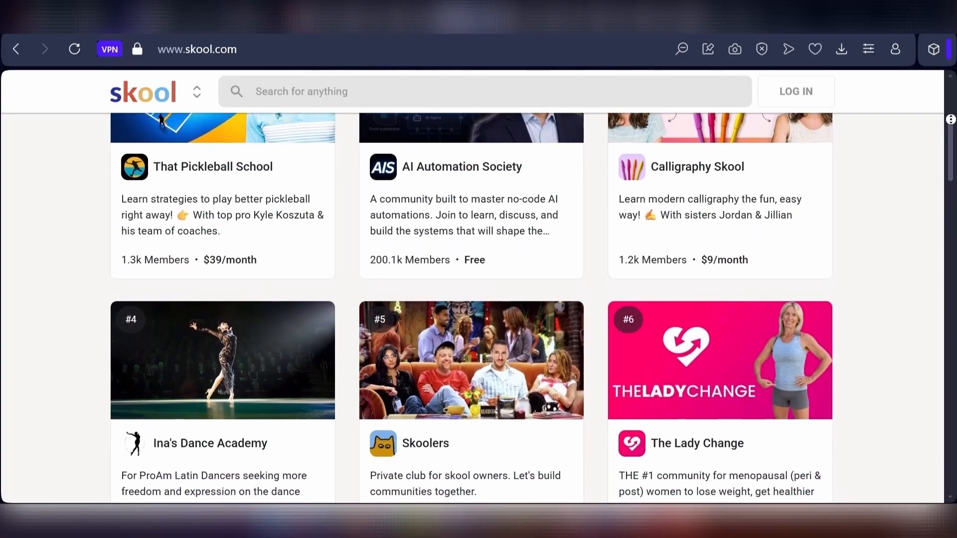
scroll(472, 287, down, 1)
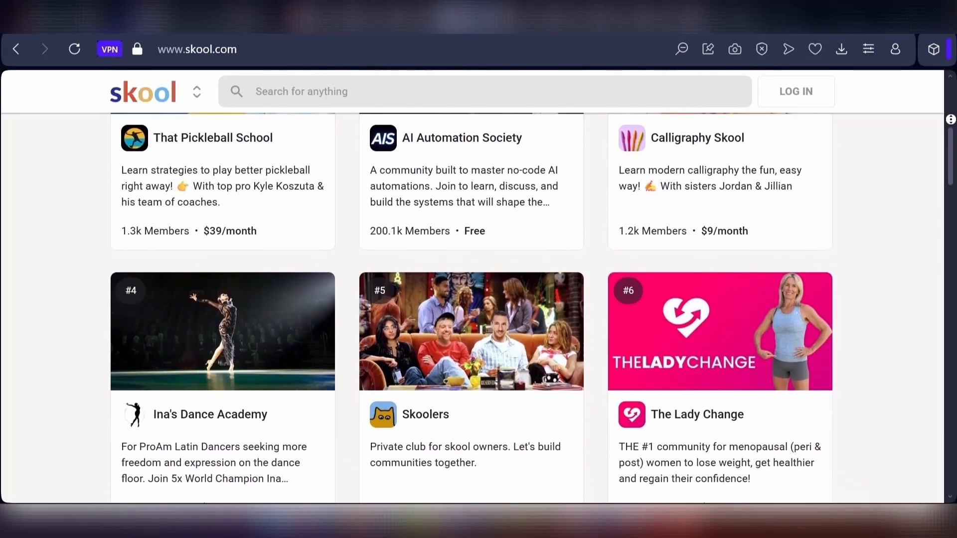
scroll(473, 286, down, 1)
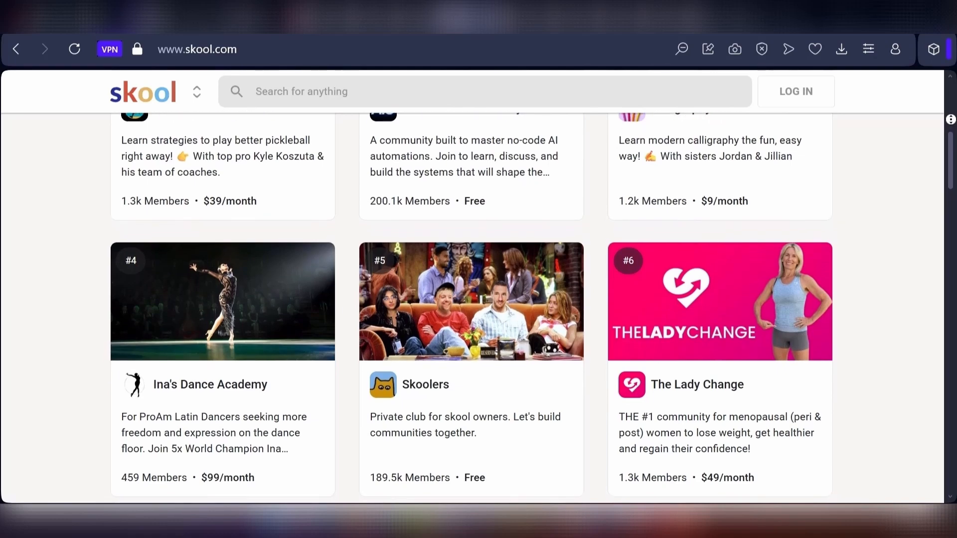
scroll(473, 287, down, 1)
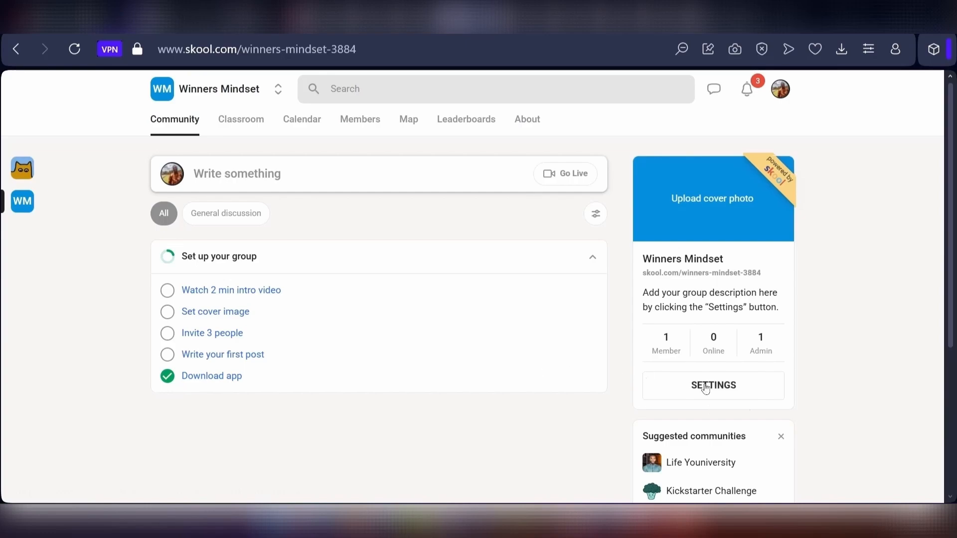
- Open the group settings and review the General page and the Membership questions plugin
click(736, 388)
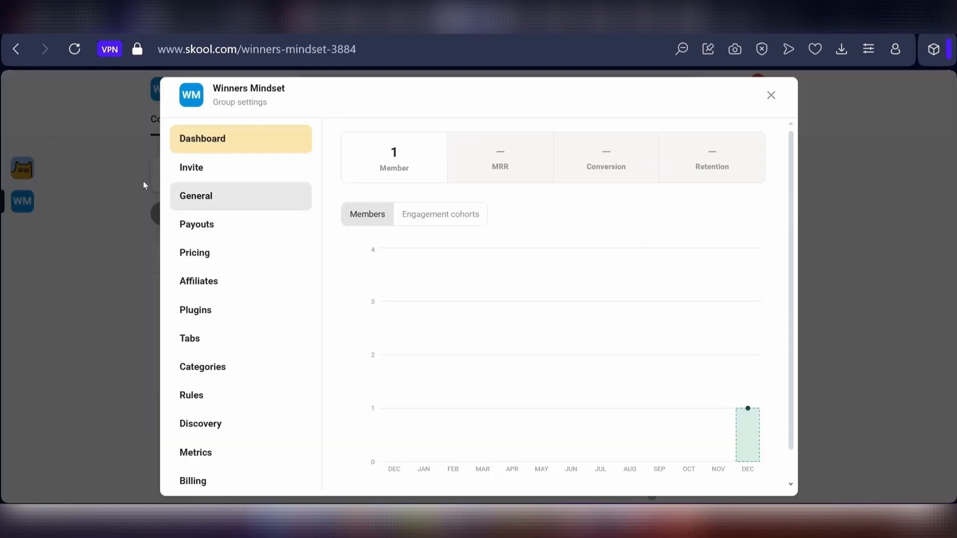
click(205, 195)
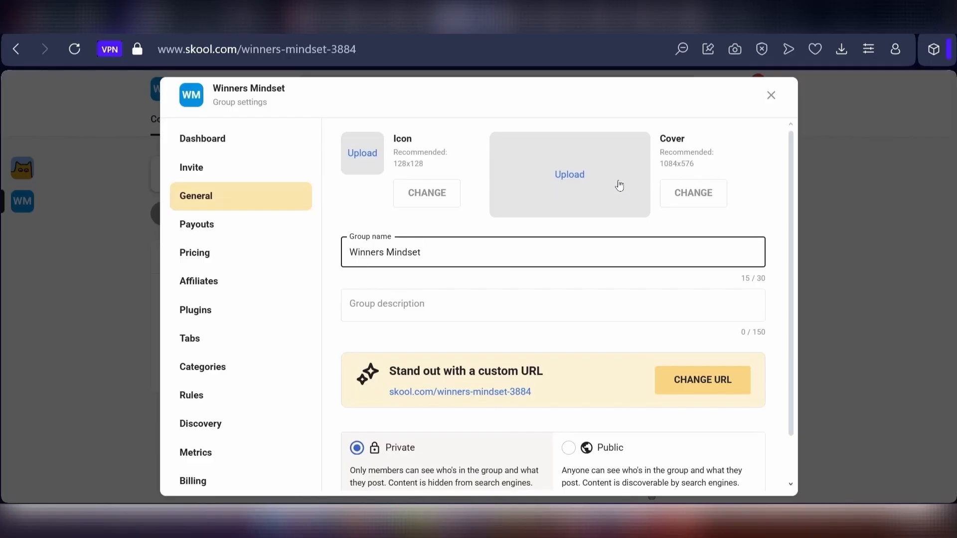
scroll(649, 376, down, 1)
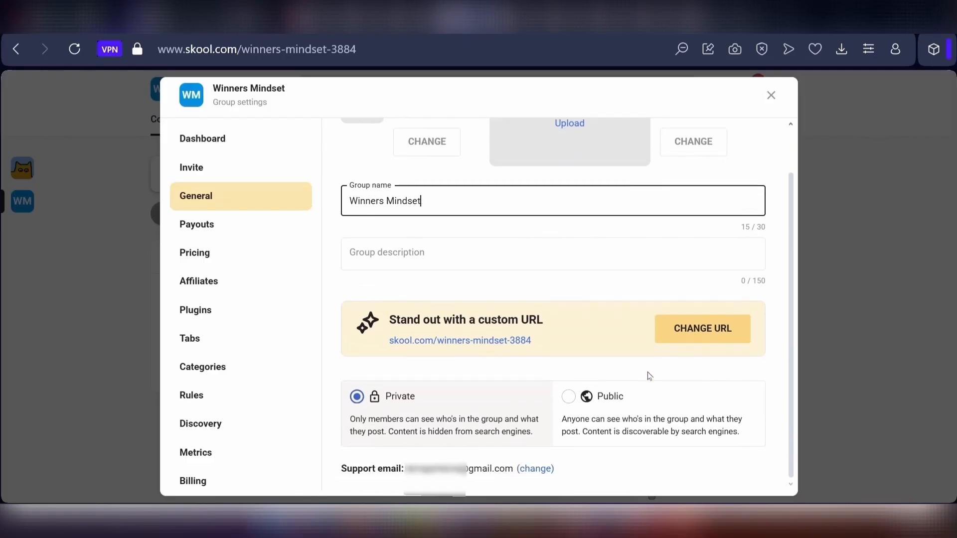
scroll(649, 376, up, 1)
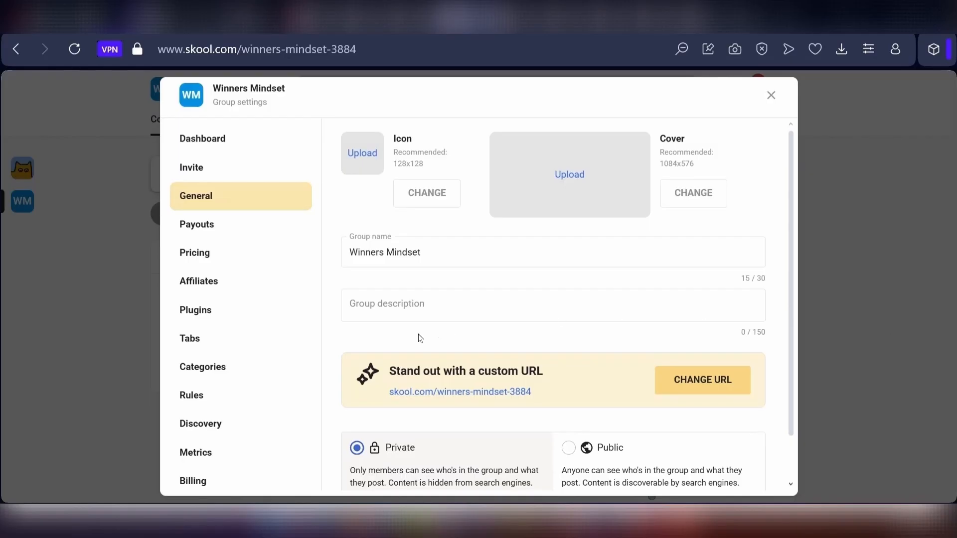
click(212, 306)
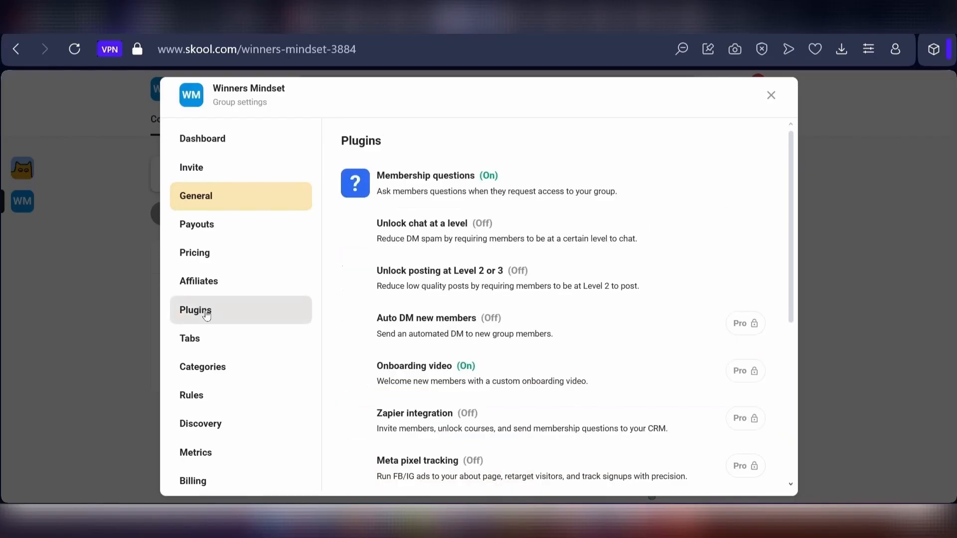
click(408, 178)
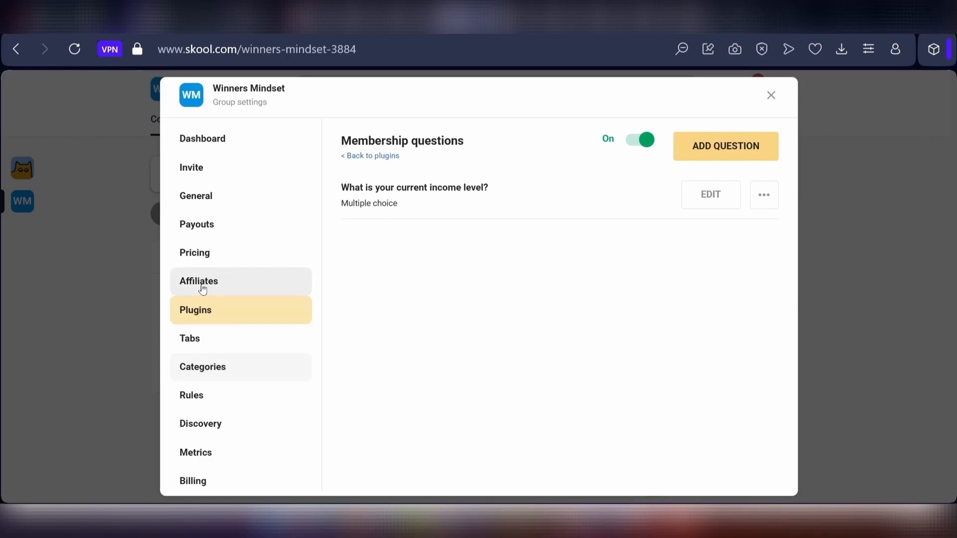
- Add a new post category named Financial Wins & Breakthroughs, removing the pasted leading emoji
click(207, 378)
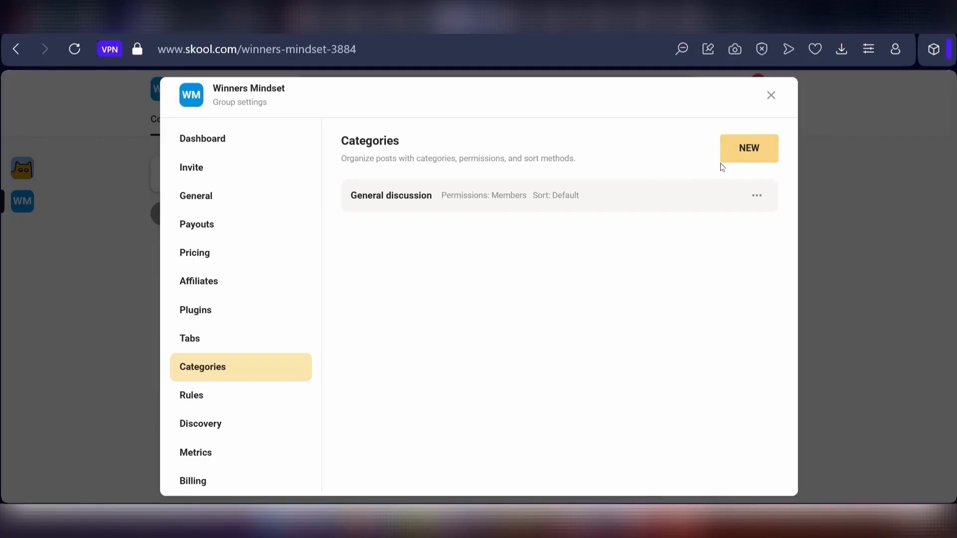
click(749, 150)
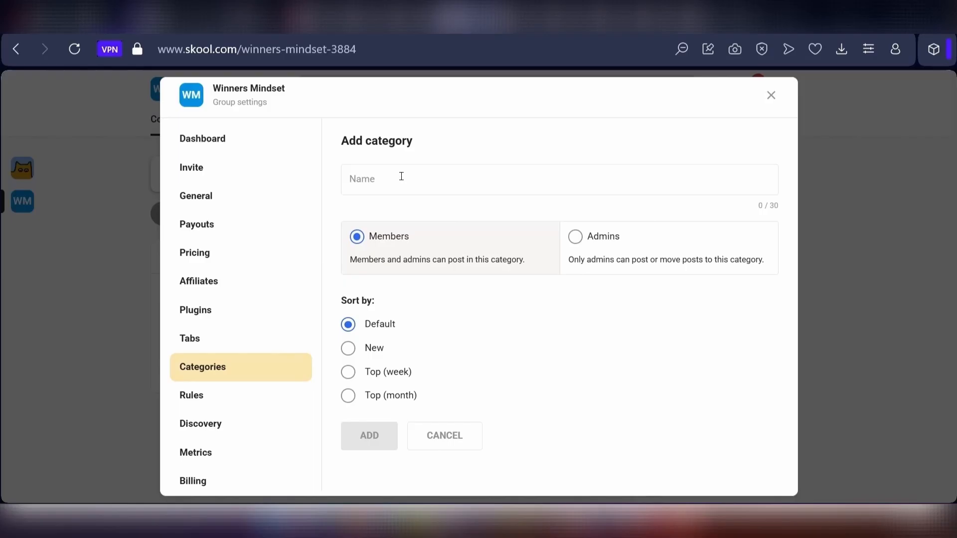
click(530, 164)
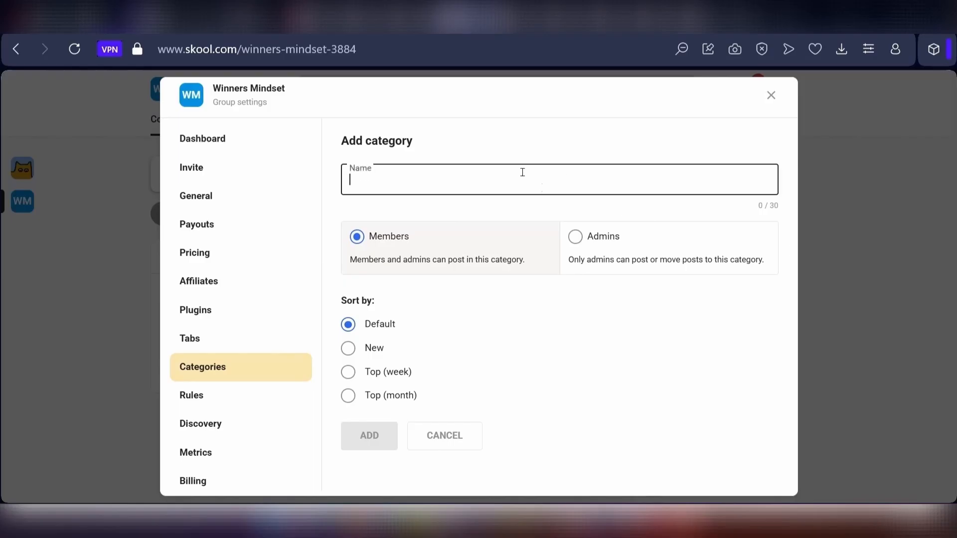
text(💰 Financial Wins & Breakthroughs)
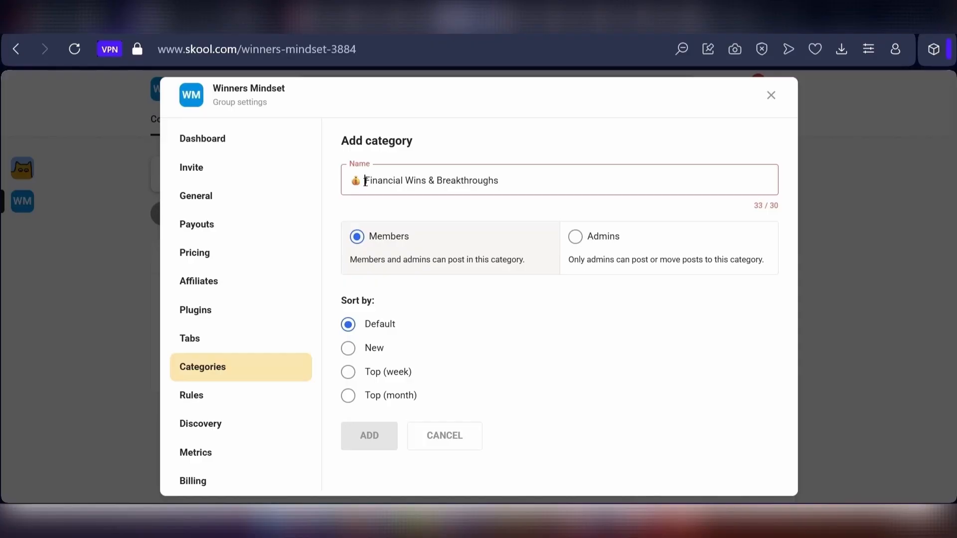
drag(365, 180, 337, 186)
key(BackSpace)
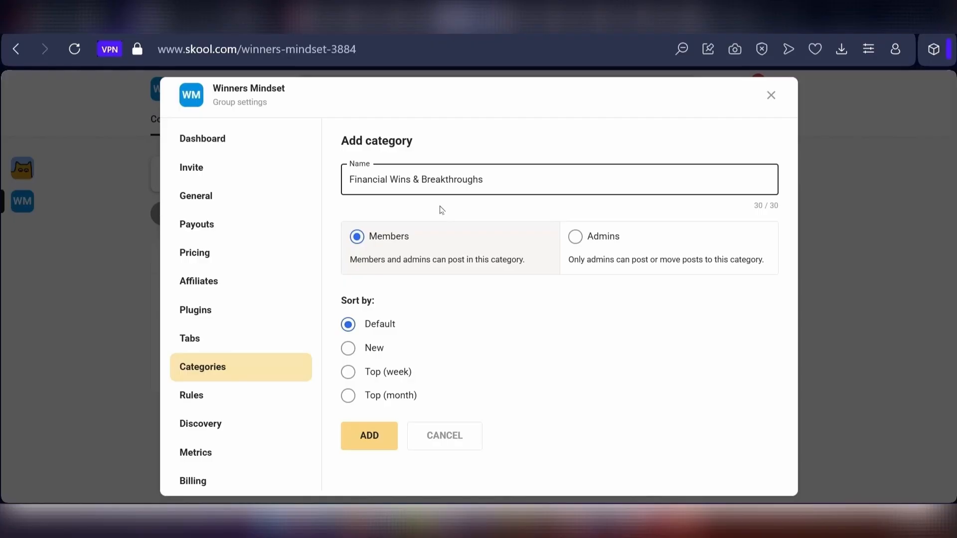
click(383, 437)
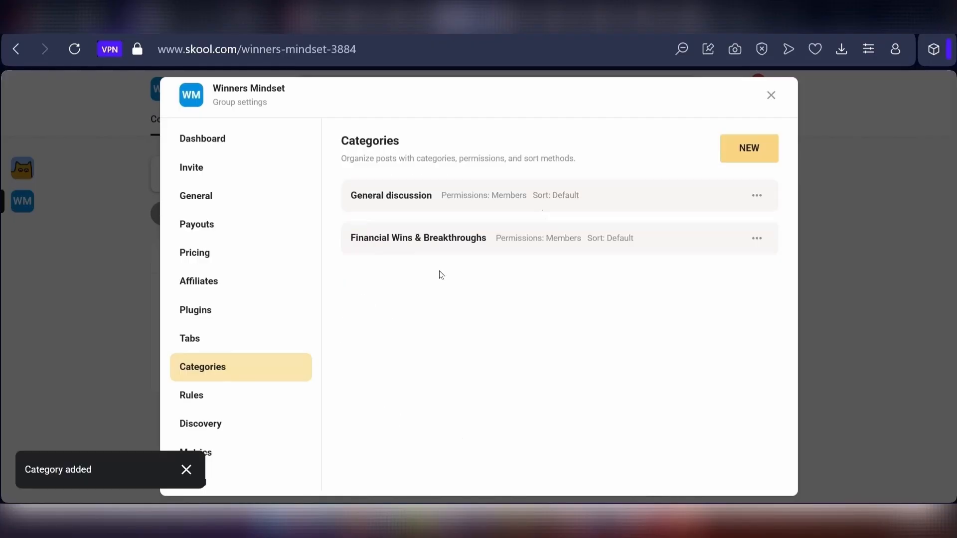
- Add an admins-only post category named Investment Strategy Q&A and close the group settings
click(742, 150)
click(382, 180)
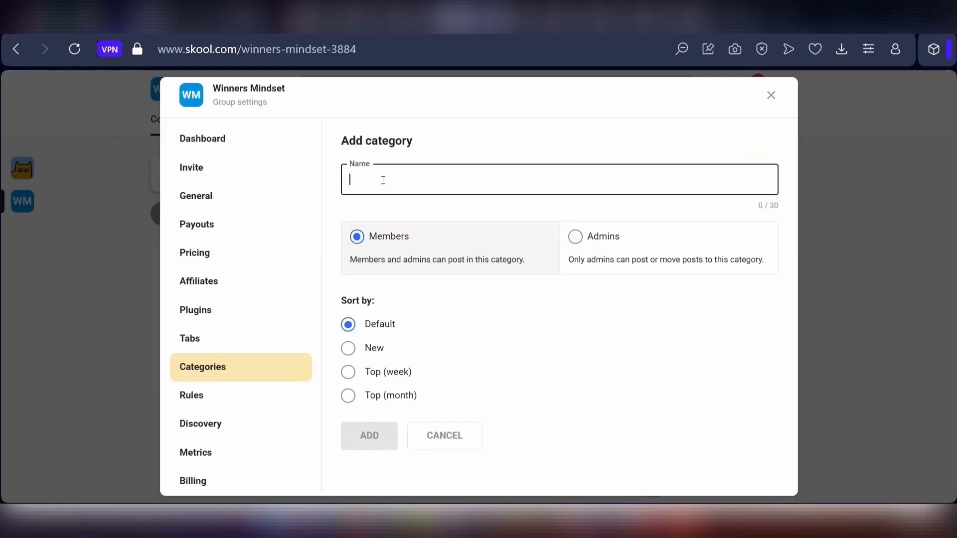
text(Investment Strategy Q&A)
click(379, 437)
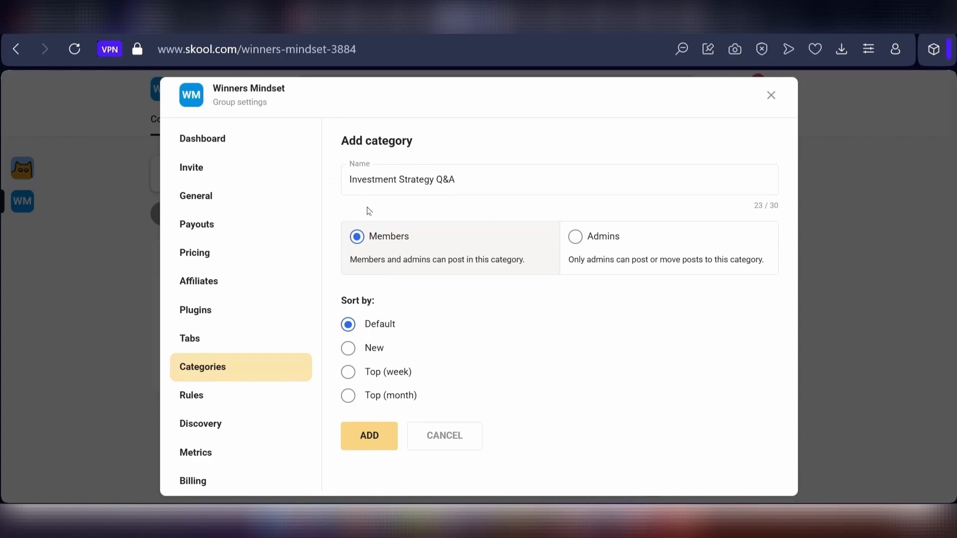
click(590, 242)
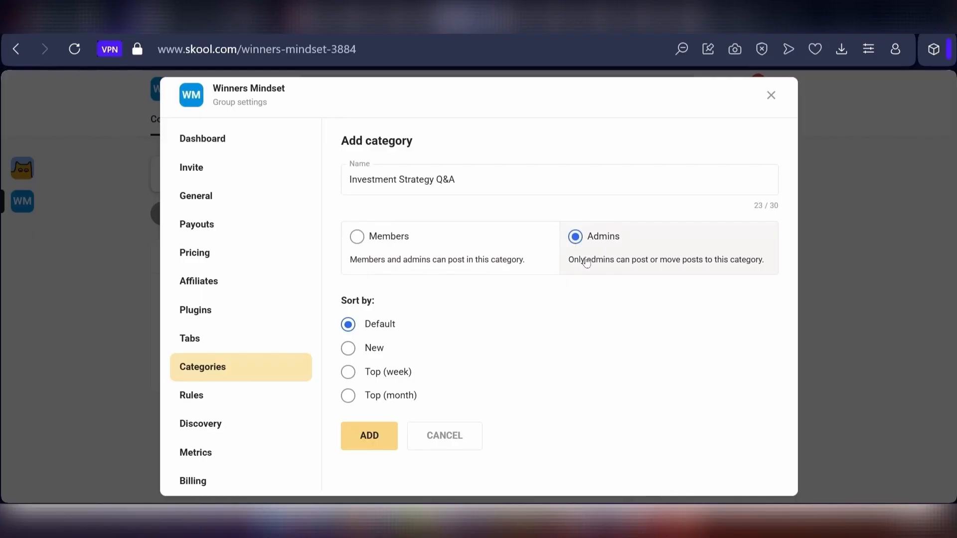
drag(590, 264, 583, 257)
click(639, 298)
click(363, 450)
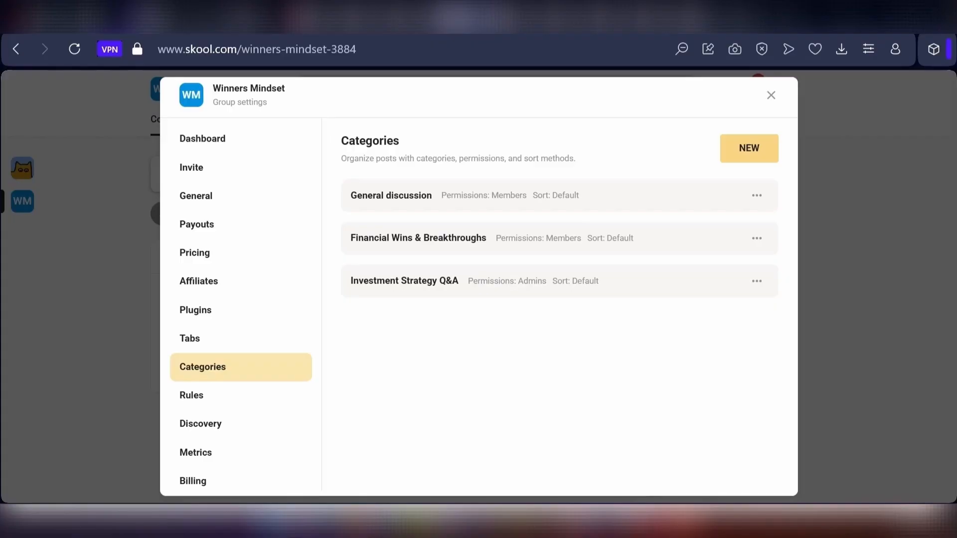
key(Escape)
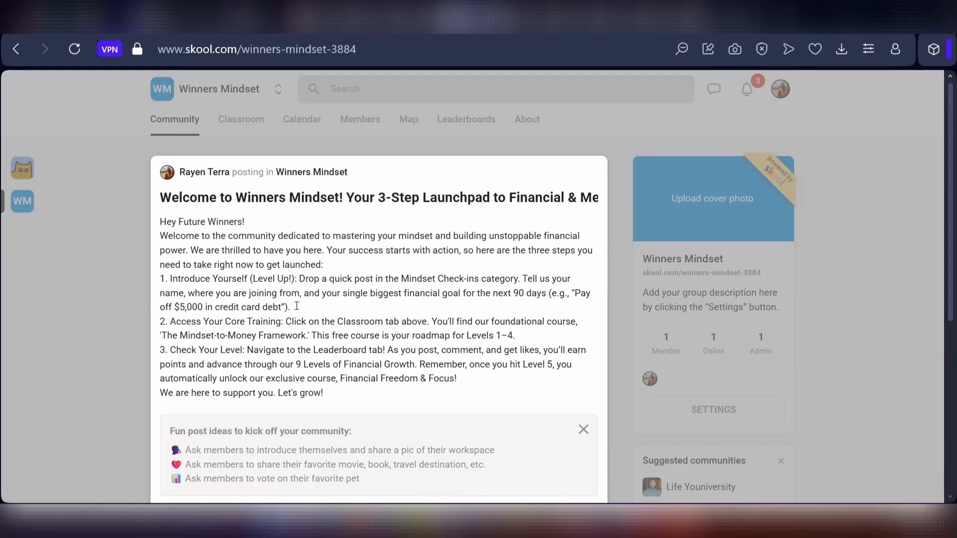
- Publish the drafted welcome post to the community feed
scroll(296, 306, down, 5)
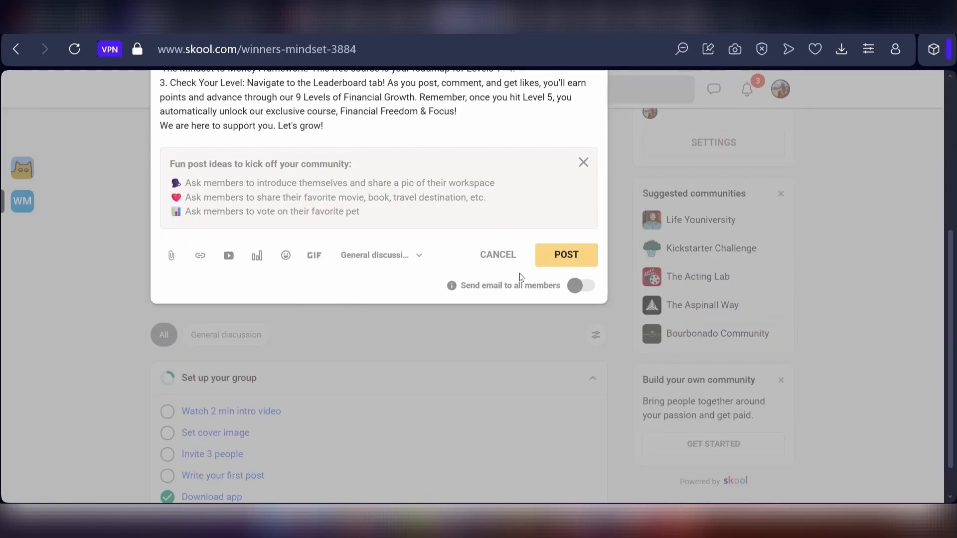
click(576, 257)
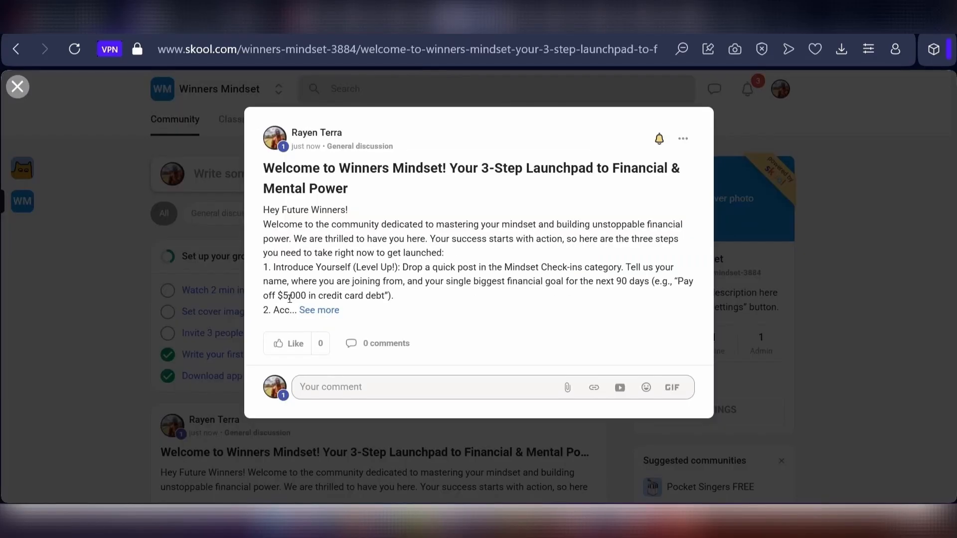
- Pin the welcome post to the Financial First Steps page of the Financial Freedom & Focus course
click(684, 140)
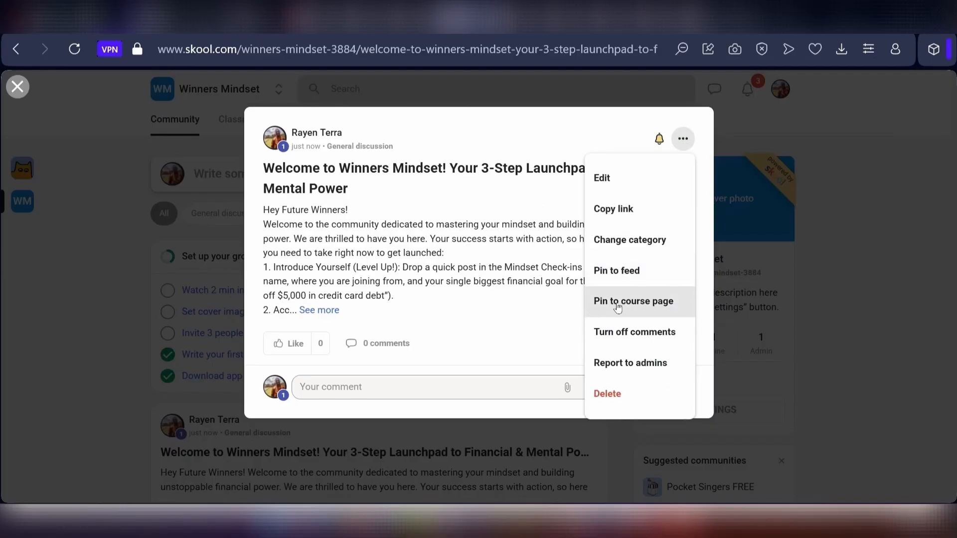
click(618, 305)
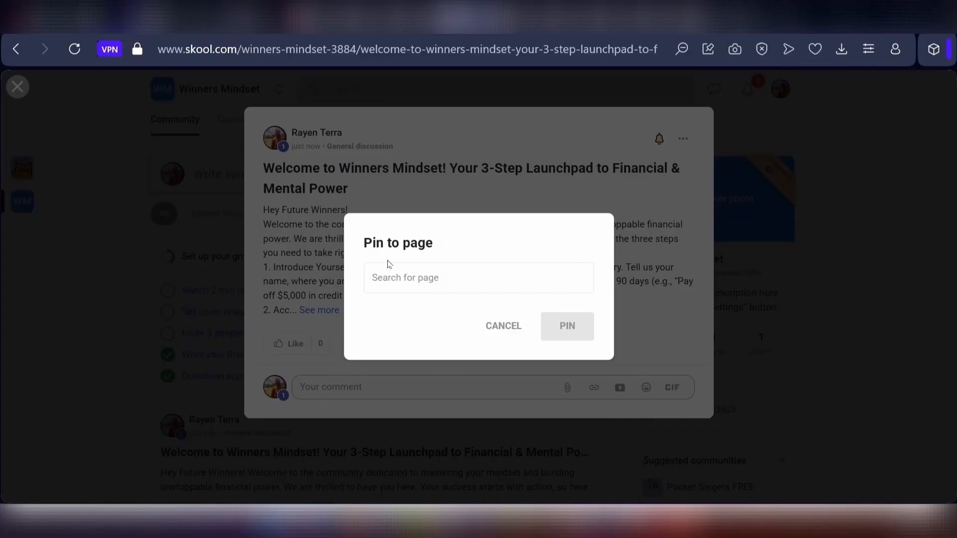
click(437, 274)
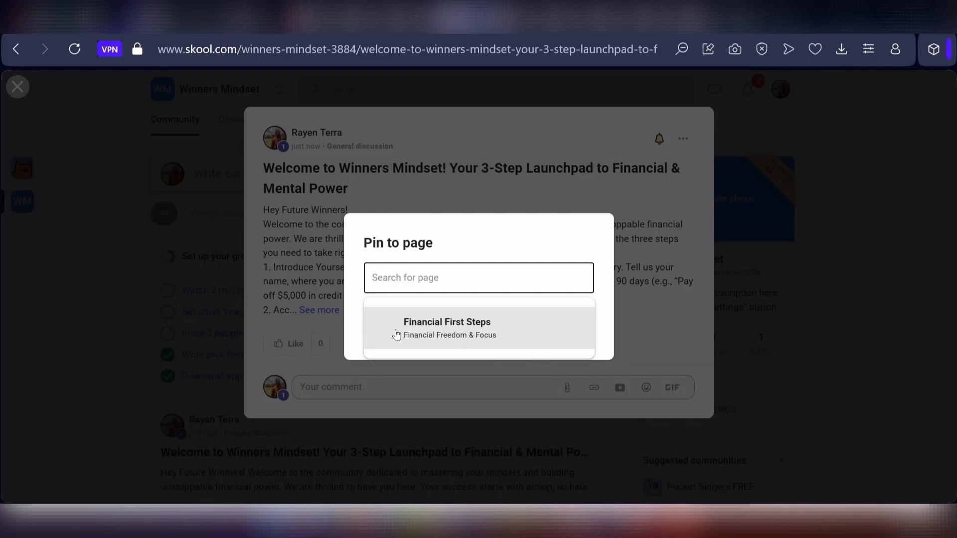
click(464, 333)
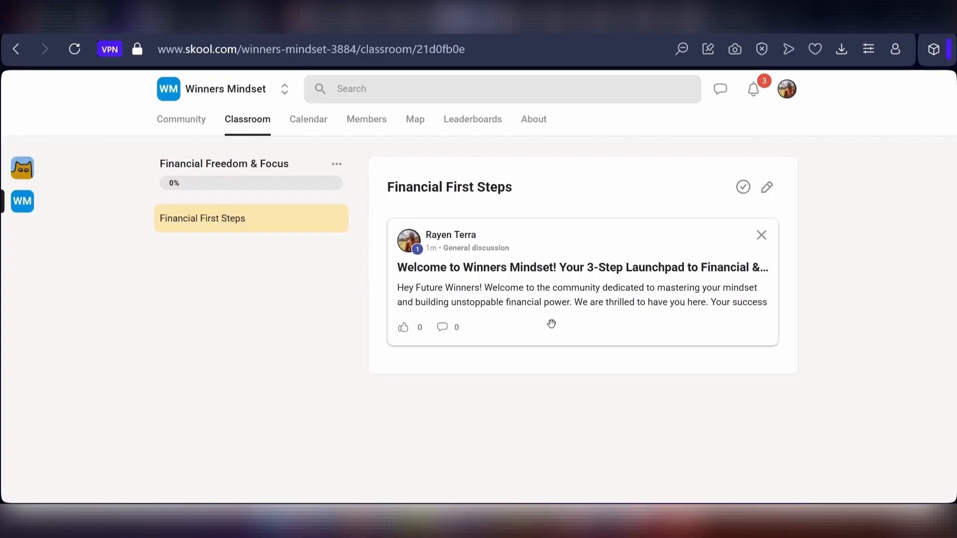
click(543, 303)
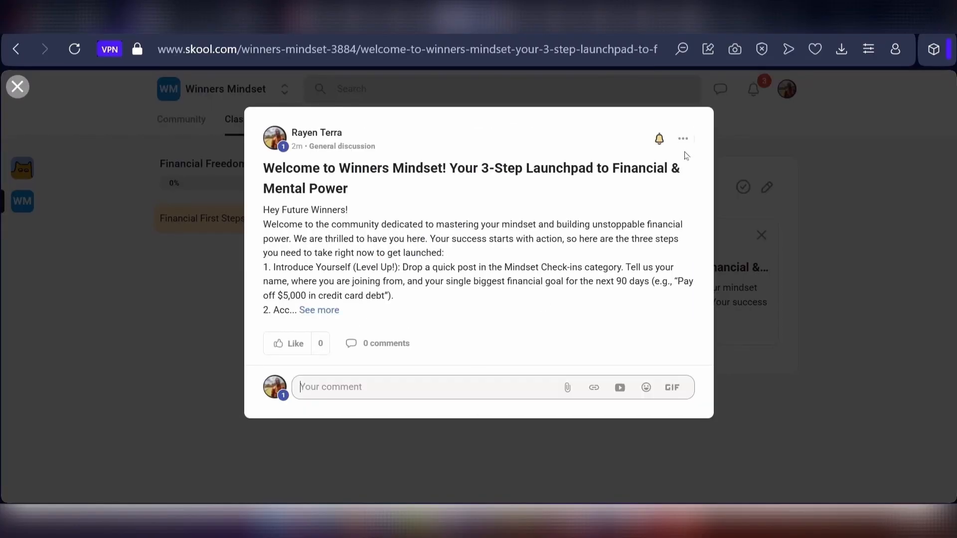
click(801, 325)
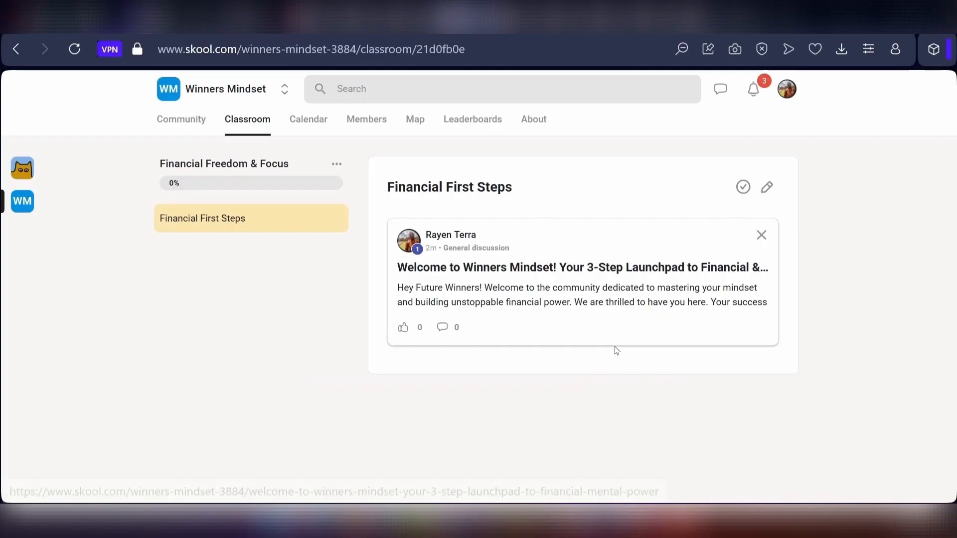
- Open the pinned welcome post on the course page, close it, and return to the community feed
click(569, 298)
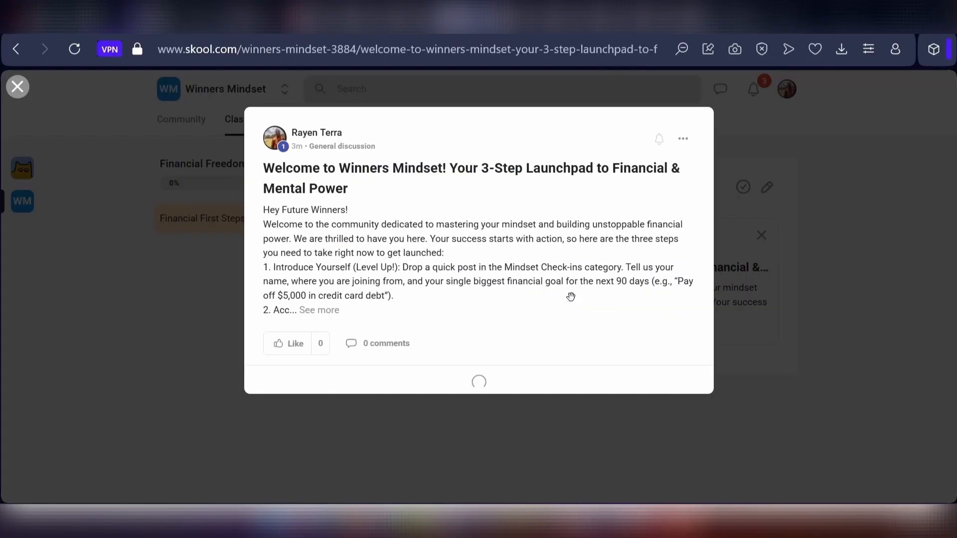
click(787, 343)
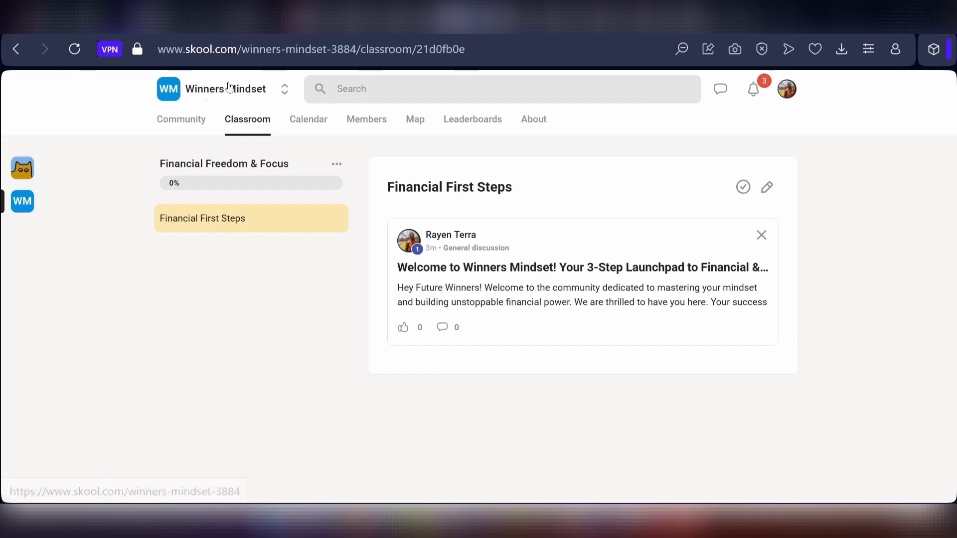
click(180, 121)
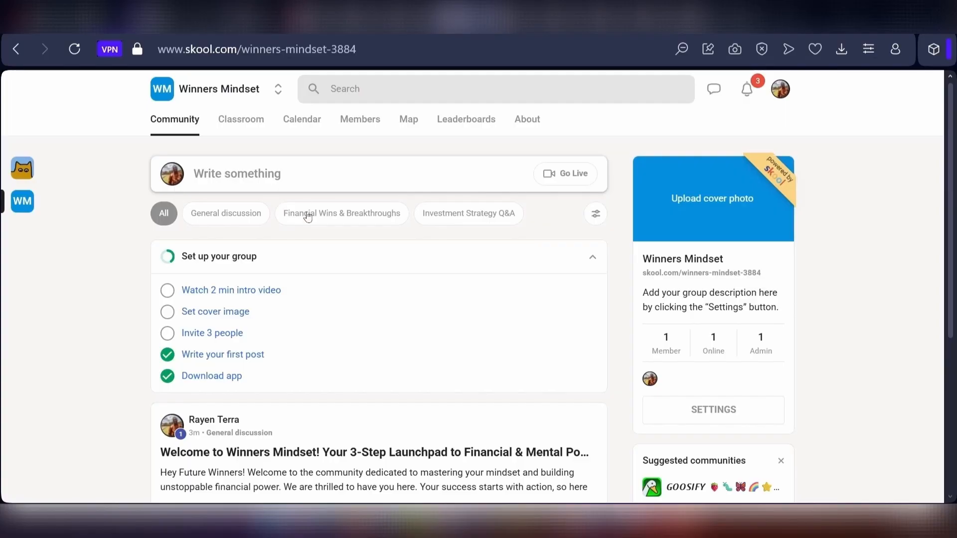
- Publish a new post titled 🛡️ Winners Mindset Code of Conduct: Grow Stronger Together with the pasted rules, in General discussion
click(237, 176)
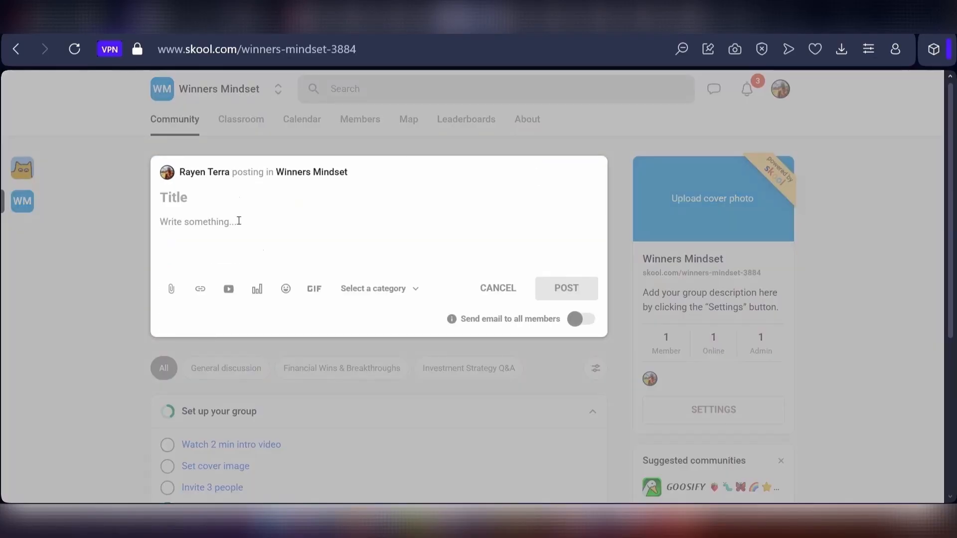
click(199, 198)
text(🛡 Winners Mindset Code of Conduct: Grow Stronger Together)
click(219, 232)
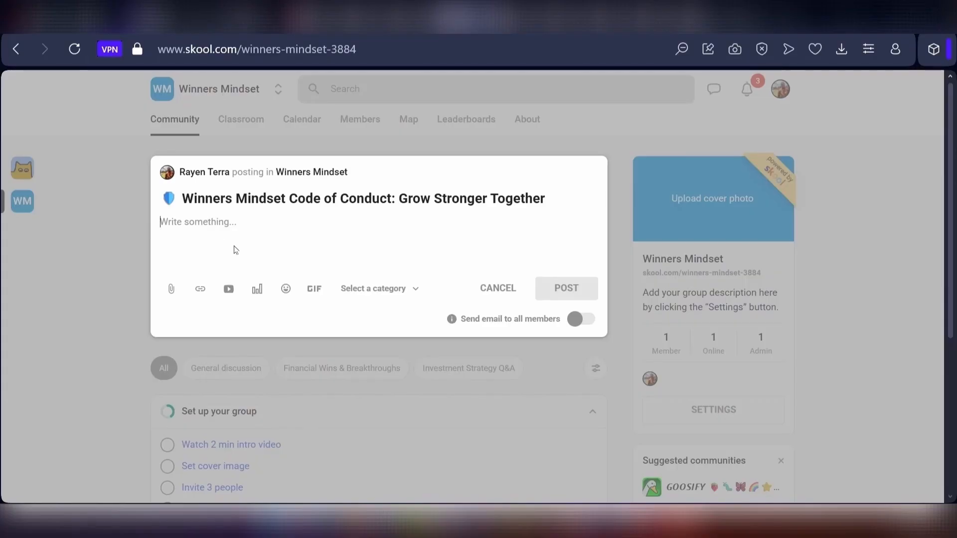
text(This community thrives on mutual respect, high ambition, and mental resilience. To keep this space clean, focused, and valuable for everyone, please adhere to our simple code of conduct: 1. No Pitching or Spam: Do not post links to your own products, services, or affiliate offers. We are here to learn and share, not to sell to each other. 2. Be Action-Oriented: When you ask a question, tell us what you have tried already. When you respond, provide actionable, helpful advice (not just "me too"). 3. Respect Confidentiality: We discuss deeply personal financial and mental challenges here. What is shared in the group stays in the group. 4. Use Categories (Mandatory): Always select the correct category before posting (e.g., Investment Strategy Q&A). This helps everyone find the right information instantly. Posts violating this code will be deleted, and repeated violations will result in removal from the group. Thank you for helping us maintain a high-value, distraction-free environment!)
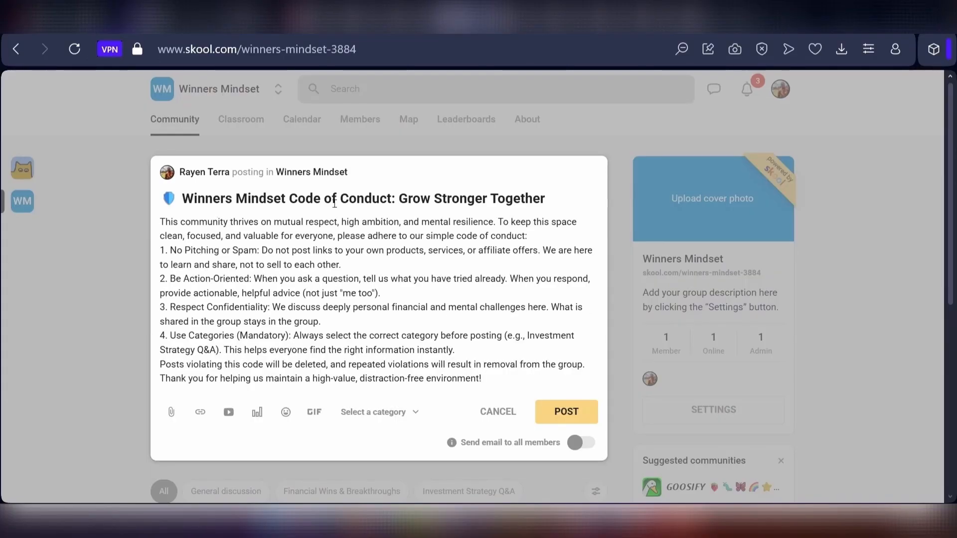
click(562, 420)
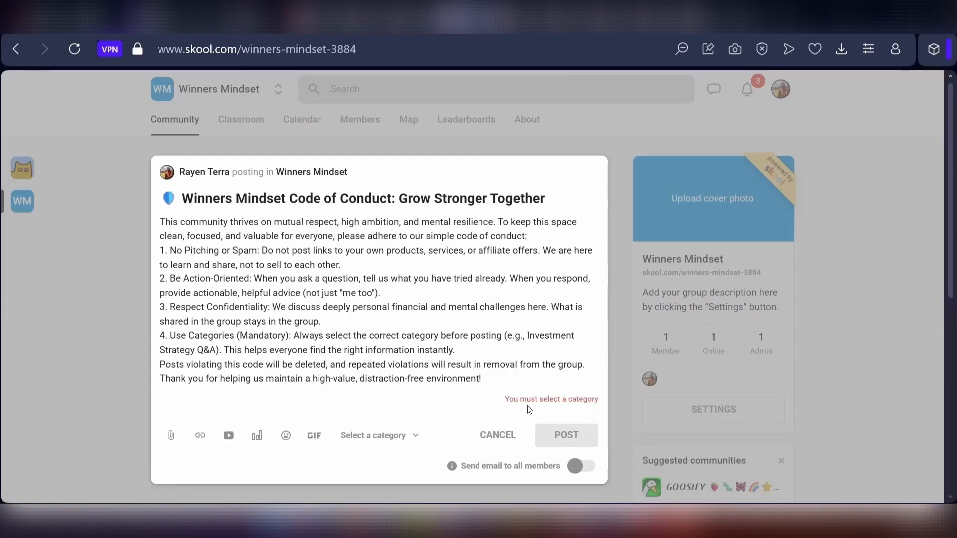
click(398, 436)
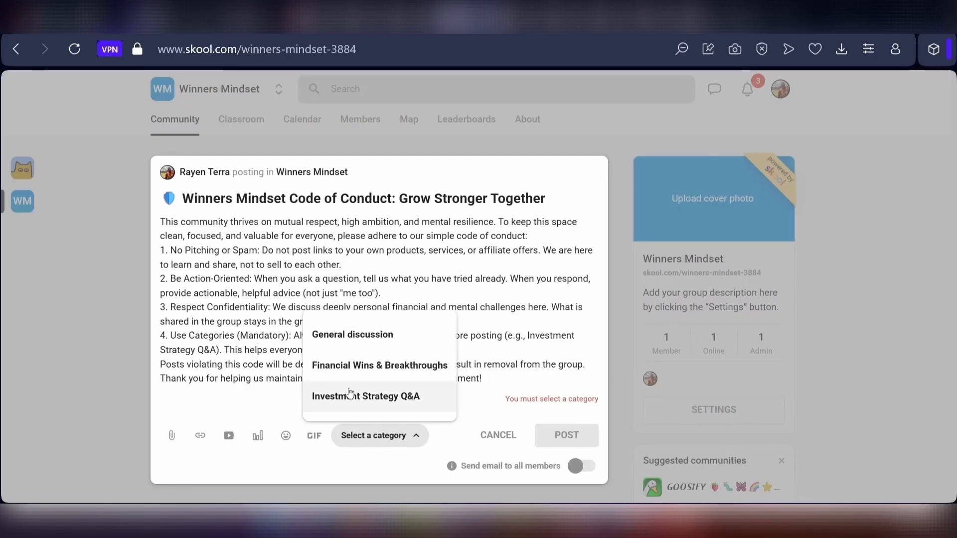
click(324, 343)
click(575, 417)
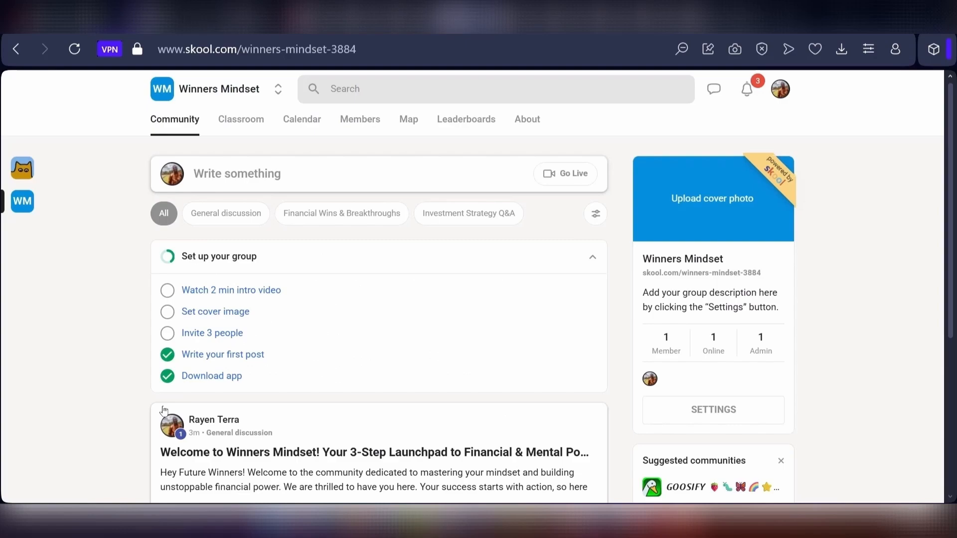
- Pin the Code of Conduct post to the community feed
click(252, 416)
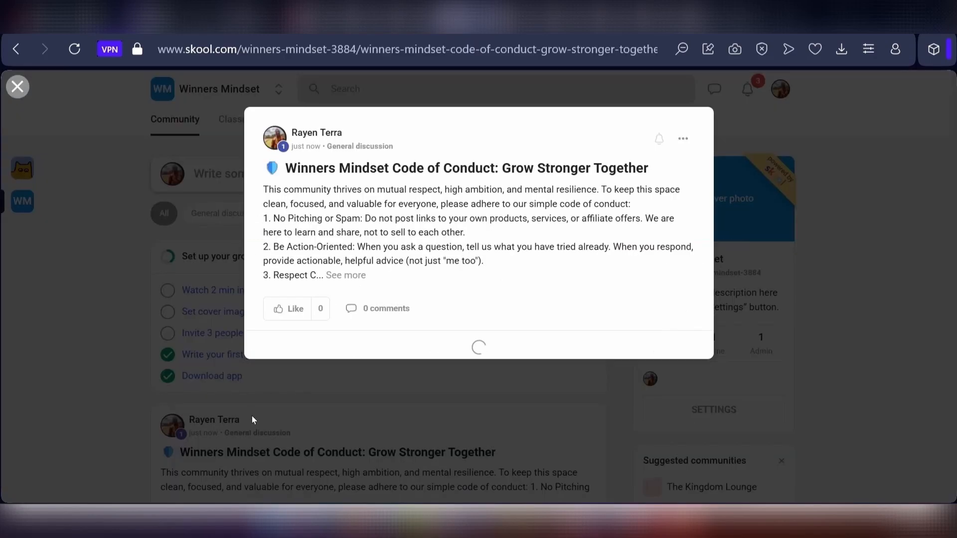
click(683, 139)
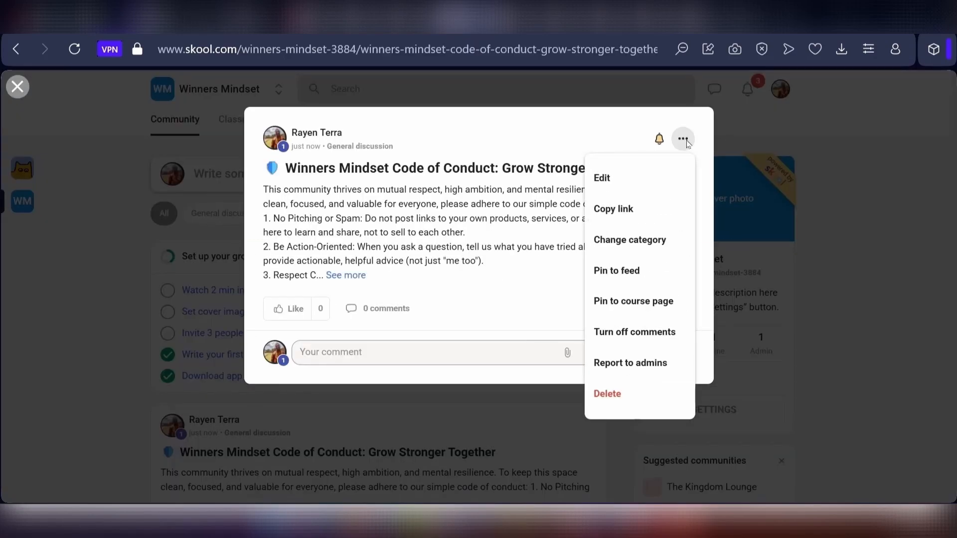
click(639, 273)
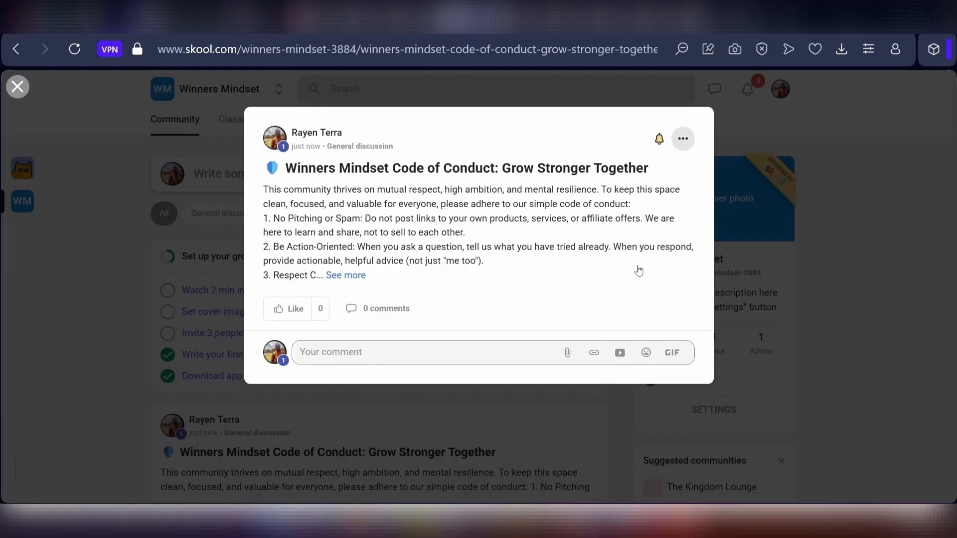
click(61, 369)
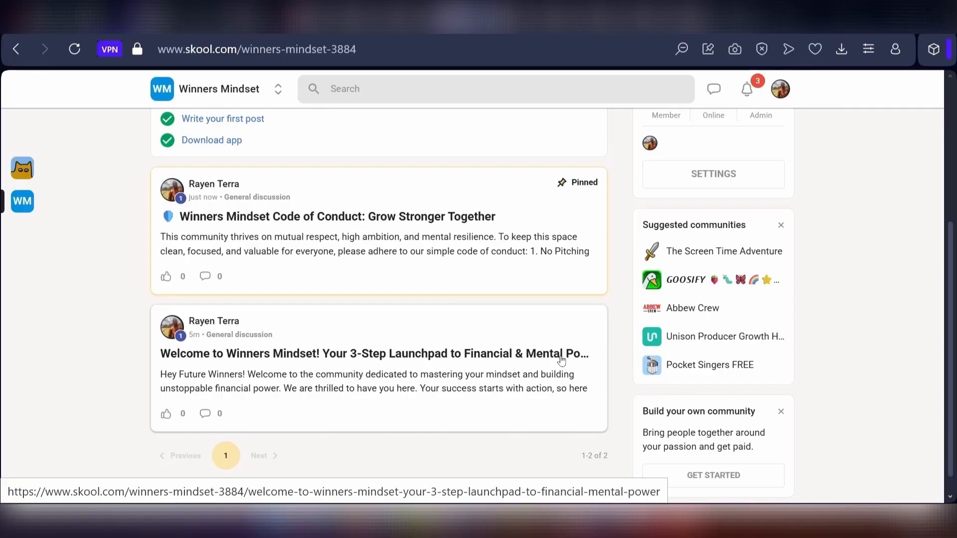
- Open the leaderboard settings and review the names of the nine levels
scroll(435, 333, up, 5)
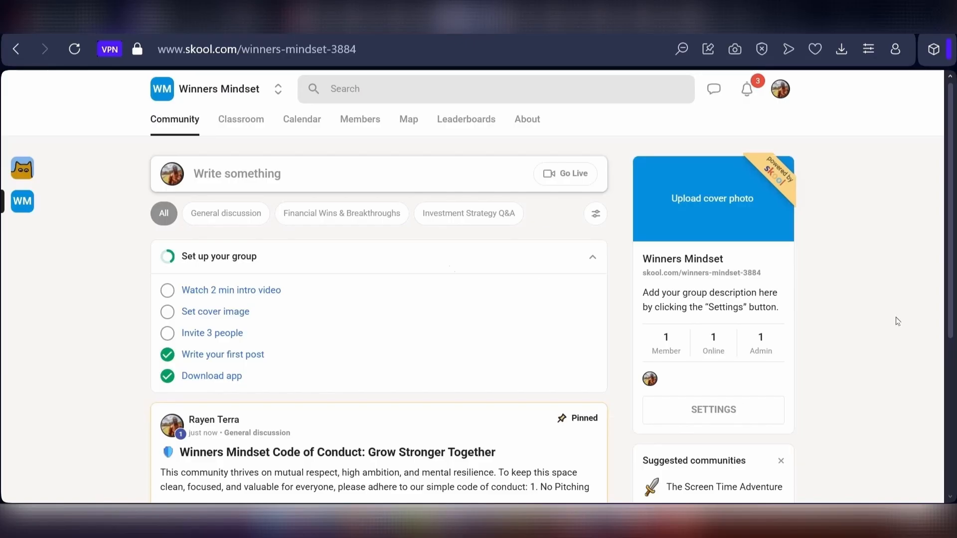
click(239, 119)
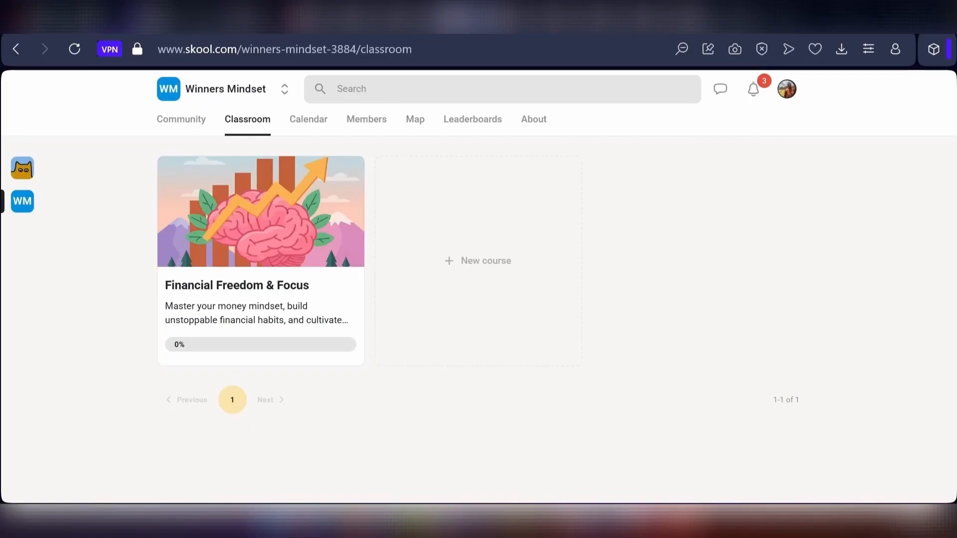
click(473, 118)
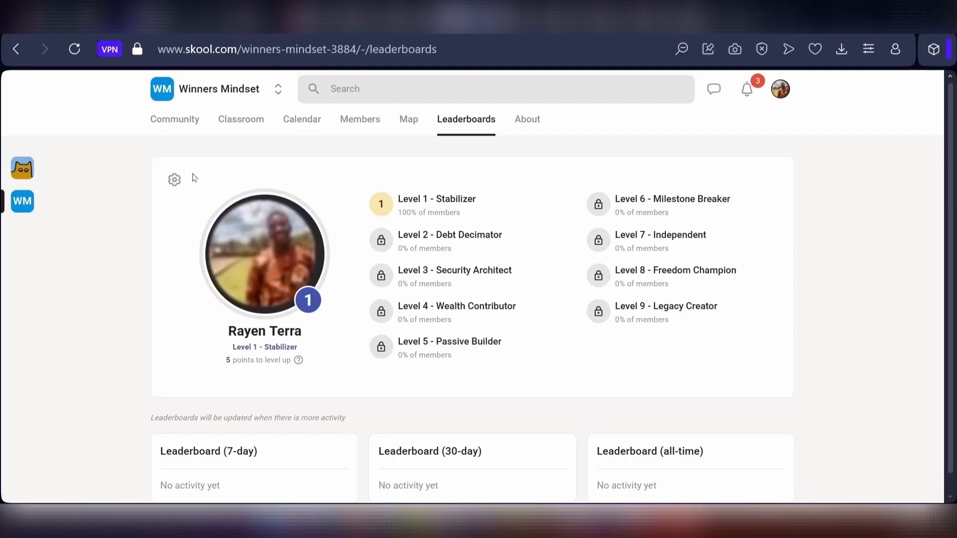
click(175, 181)
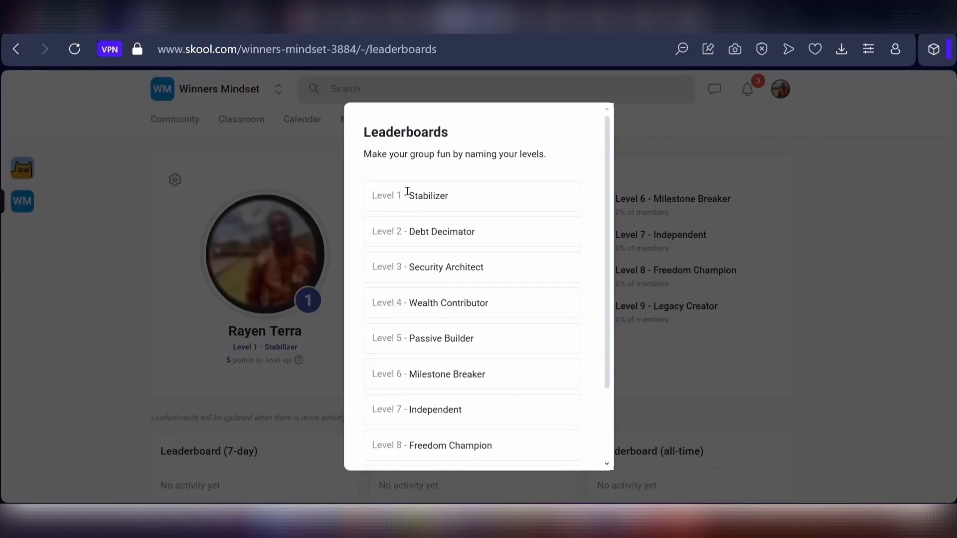
scroll(393, 205, down, 2)
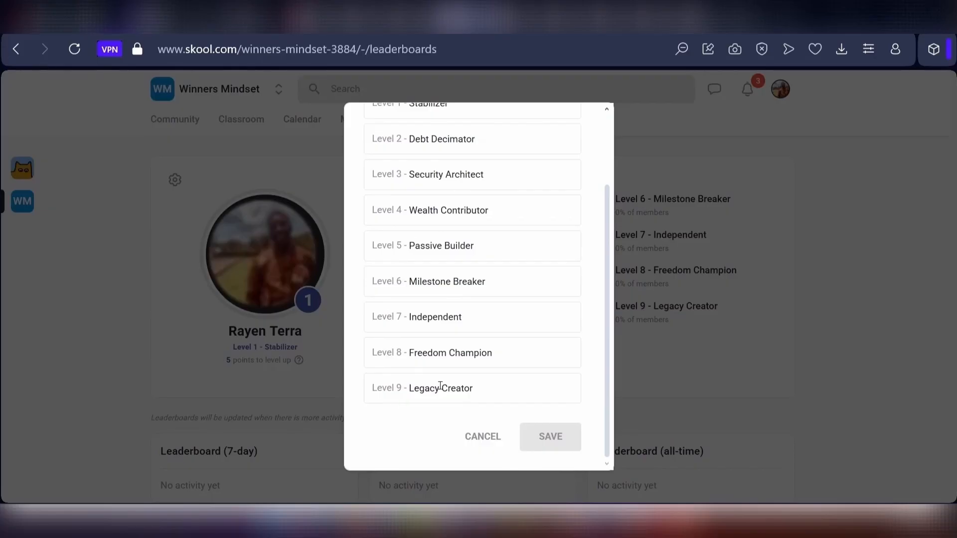
scroll(440, 372, up, 3)
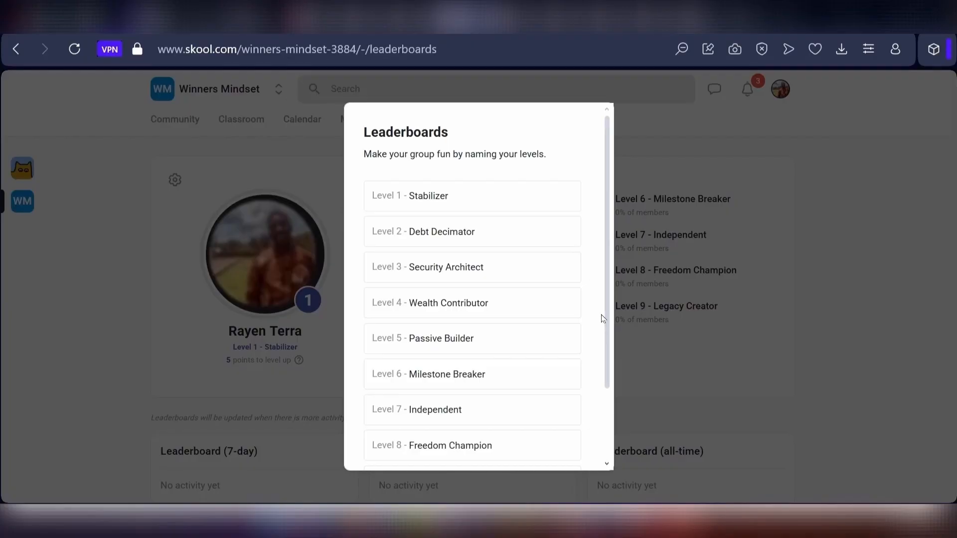
click(758, 343)
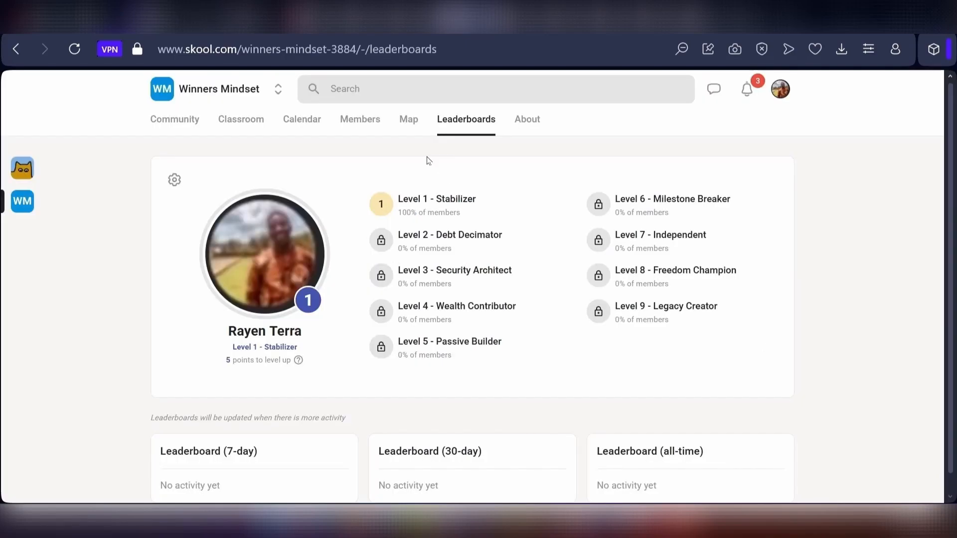
- Set the Financial Freedom & Focus course to Level unlock, with access starting at level 3
click(240, 127)
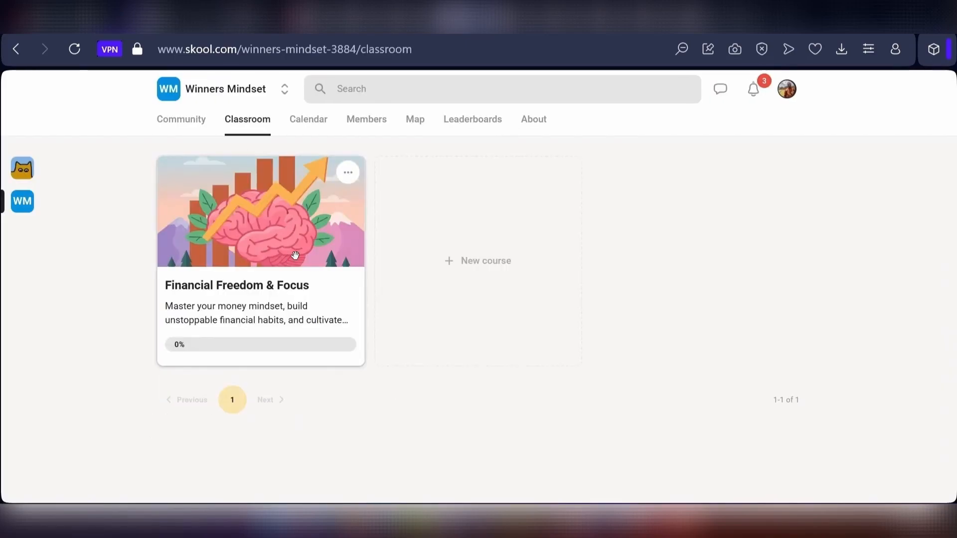
click(348, 174)
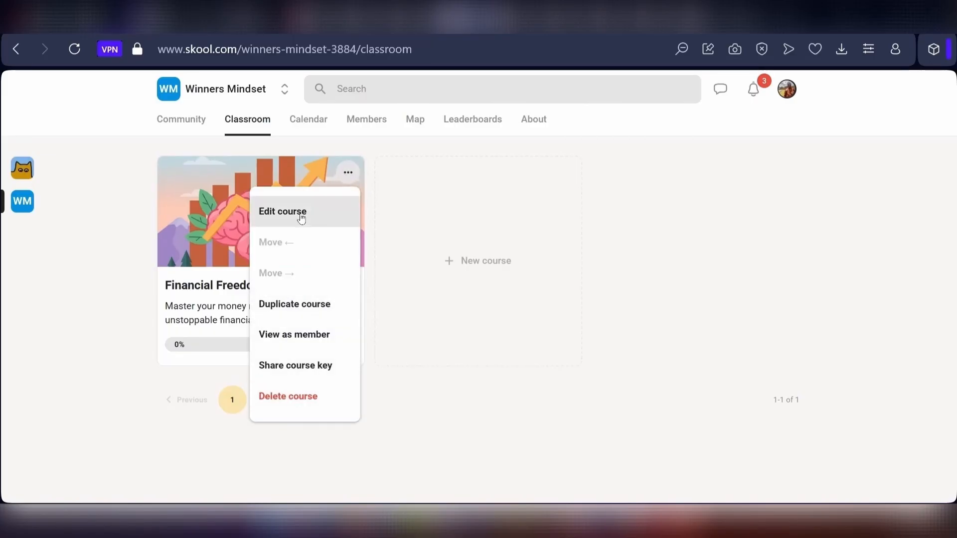
click(271, 213)
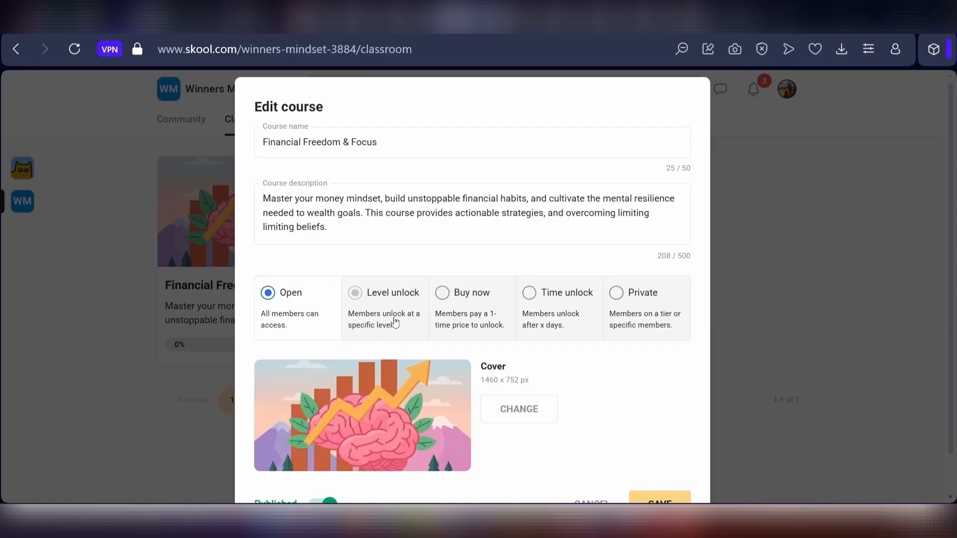
click(370, 295)
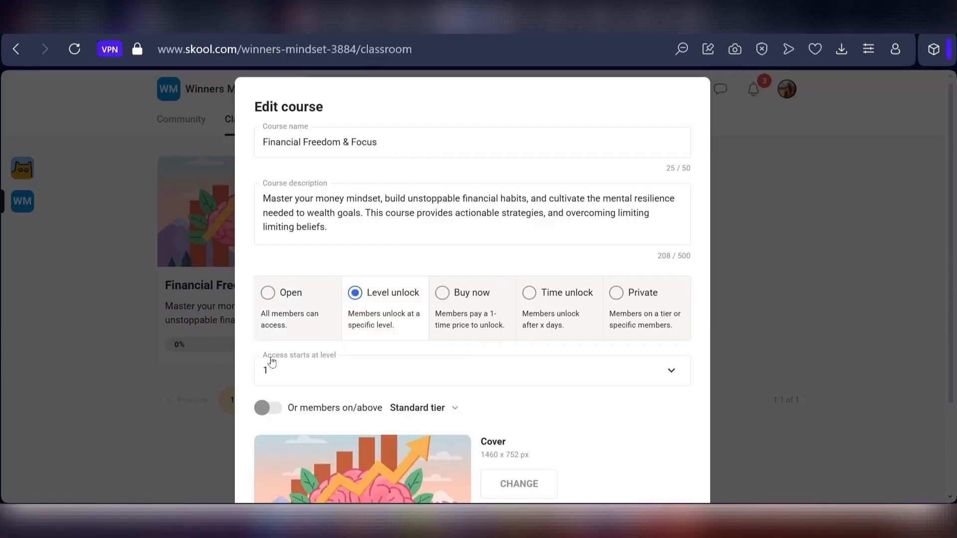
click(634, 376)
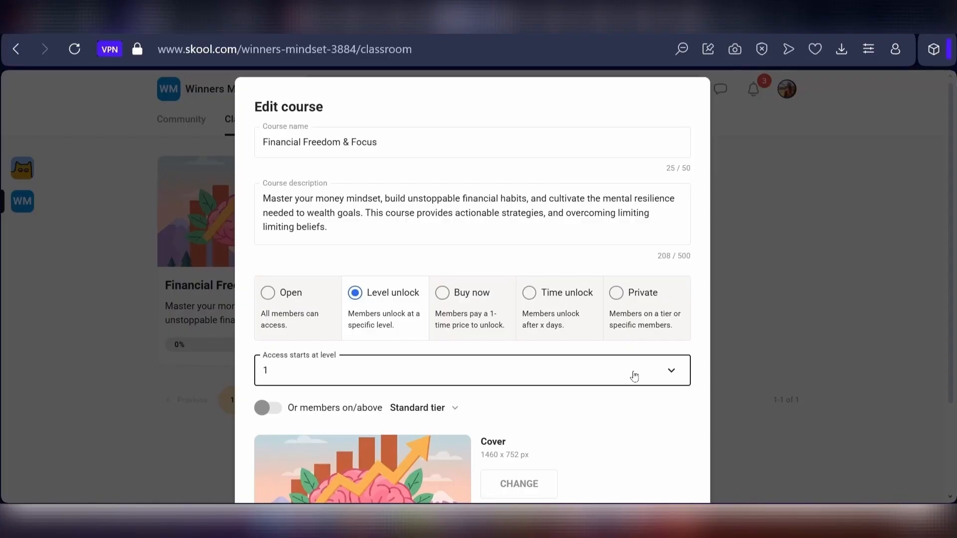
click(634, 377)
scroll(416, 441, down, 3)
scroll(305, 436, up, 2)
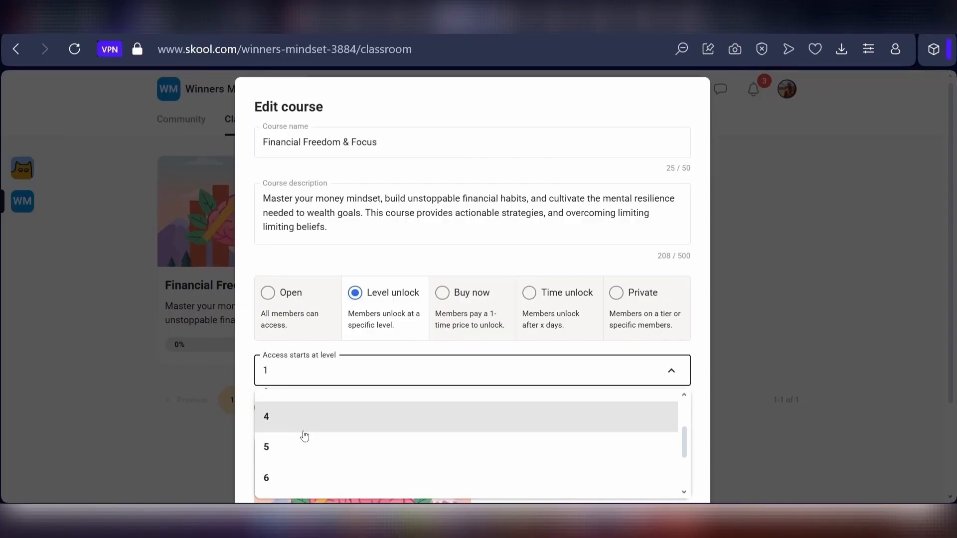
scroll(304, 436, up, 2)
click(299, 472)
scroll(672, 428, down, 2)
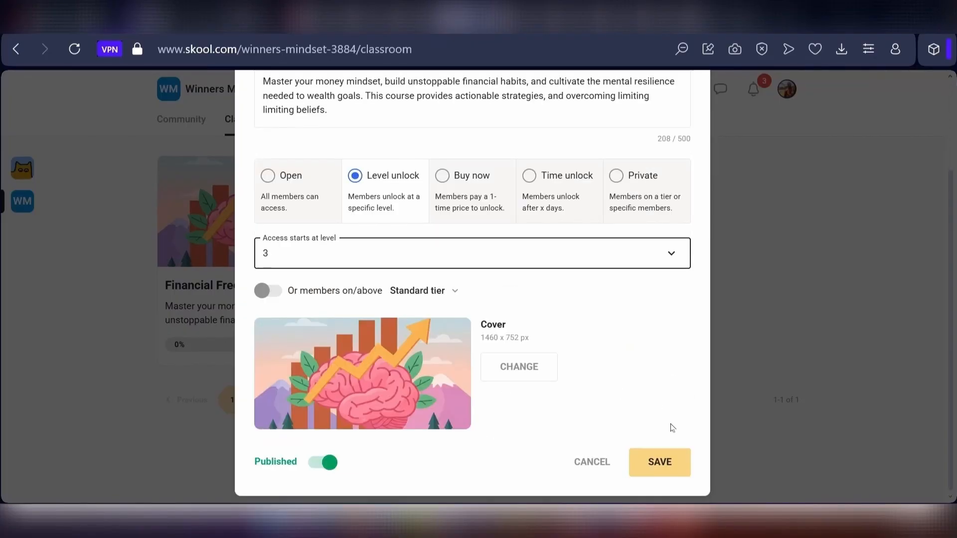
click(661, 464)
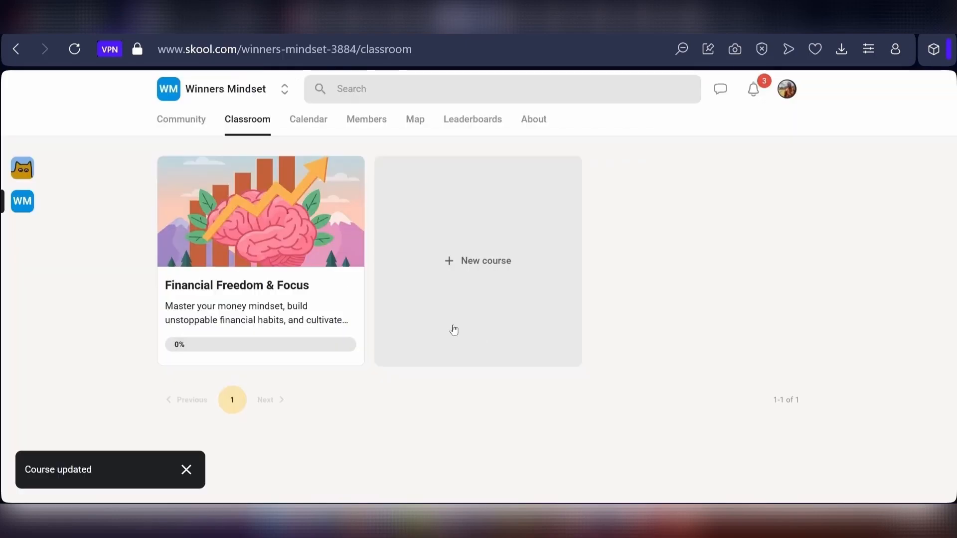
- Start a new calendar event from the Q&A template
click(479, 124)
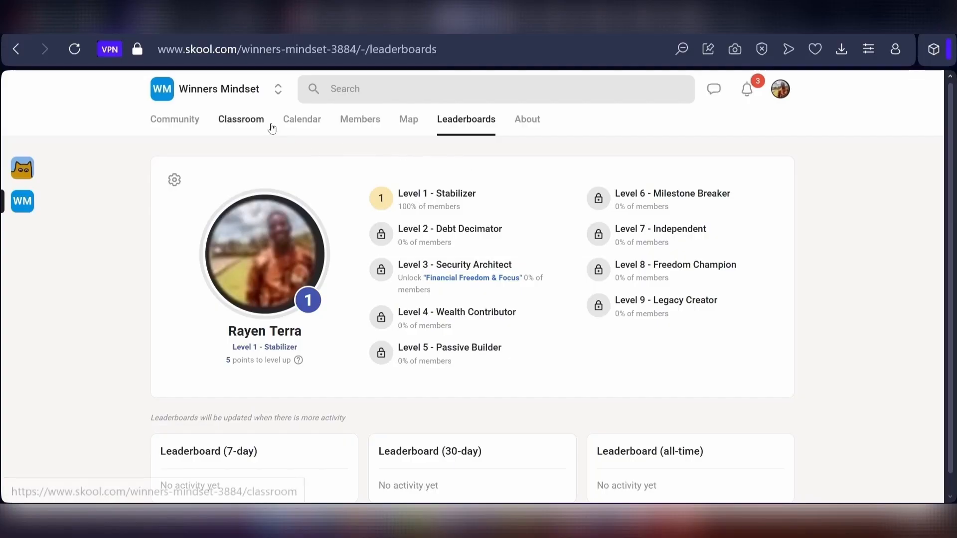
click(302, 123)
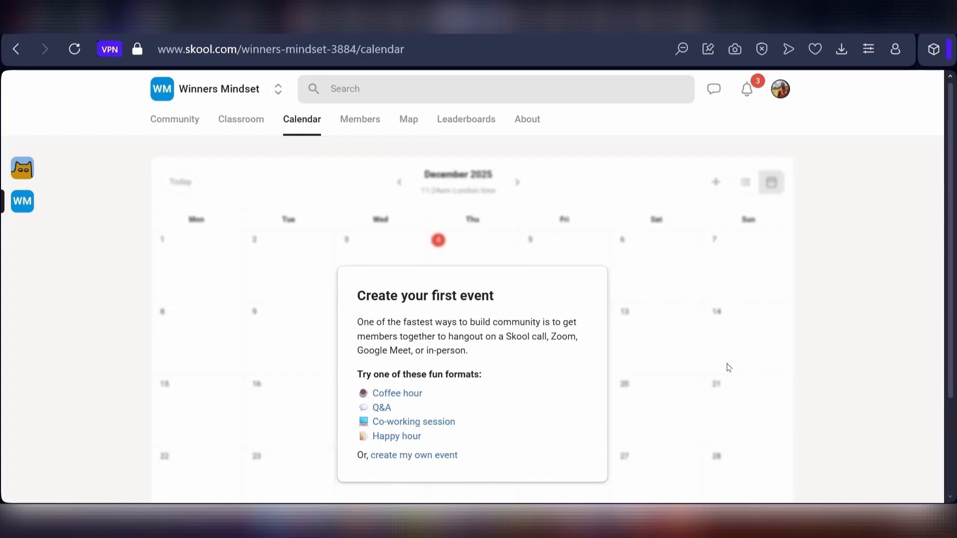
click(382, 406)
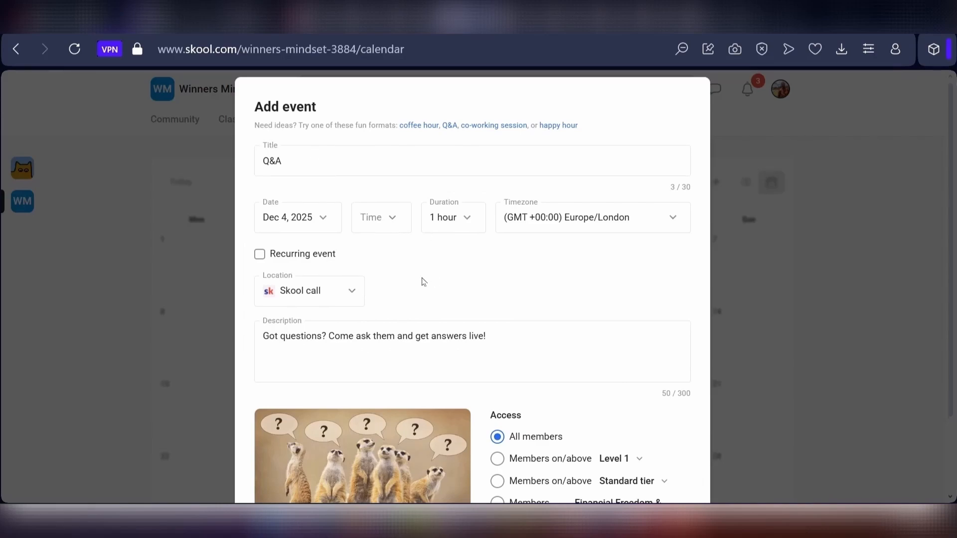
- Make the Q&A event recurring every 2 weeks on Wednesday
click(259, 254)
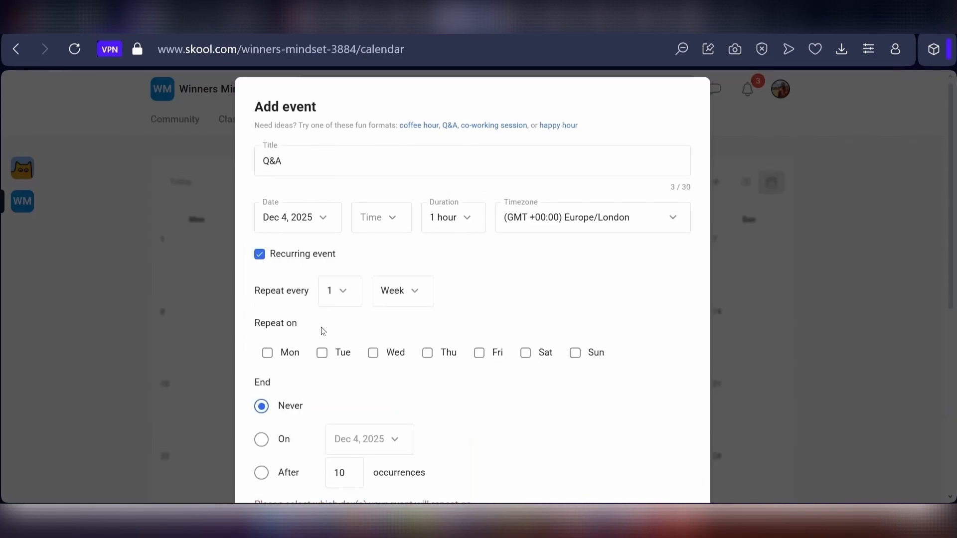
click(373, 353)
scroll(492, 409, down, 2)
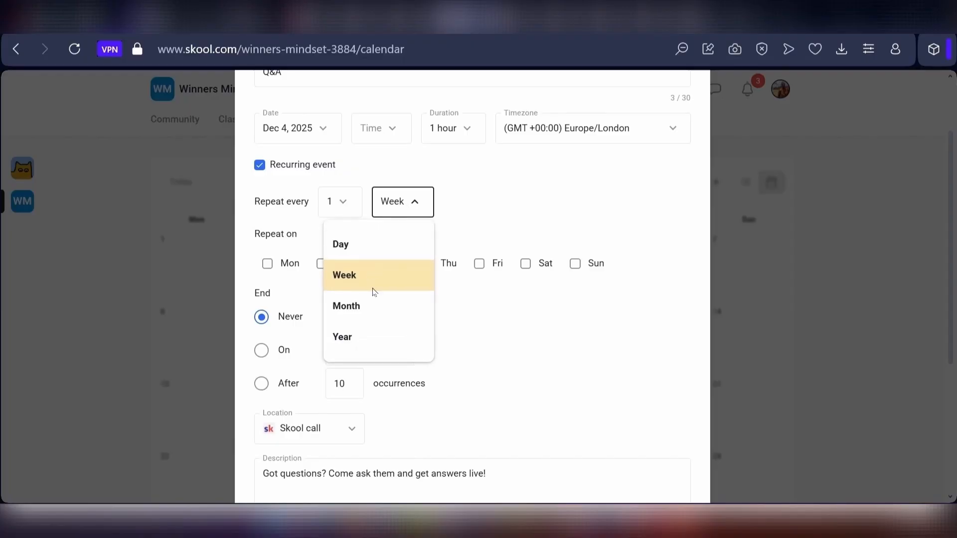
click(371, 301)
click(346, 206)
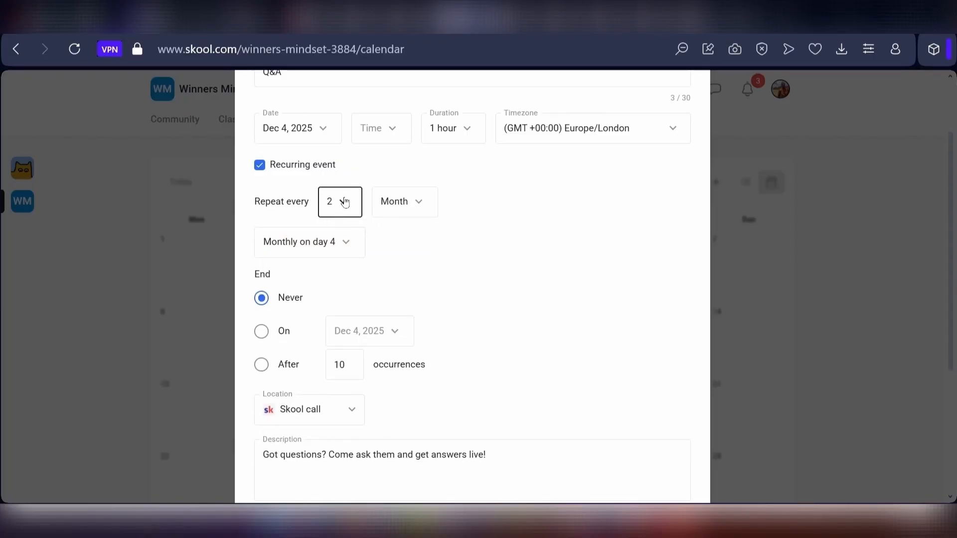
click(411, 201)
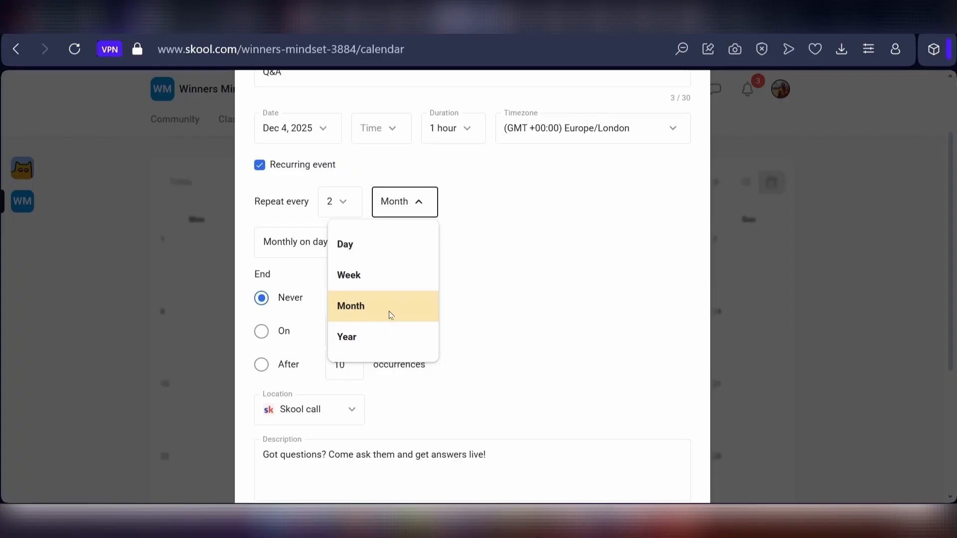
click(381, 275)
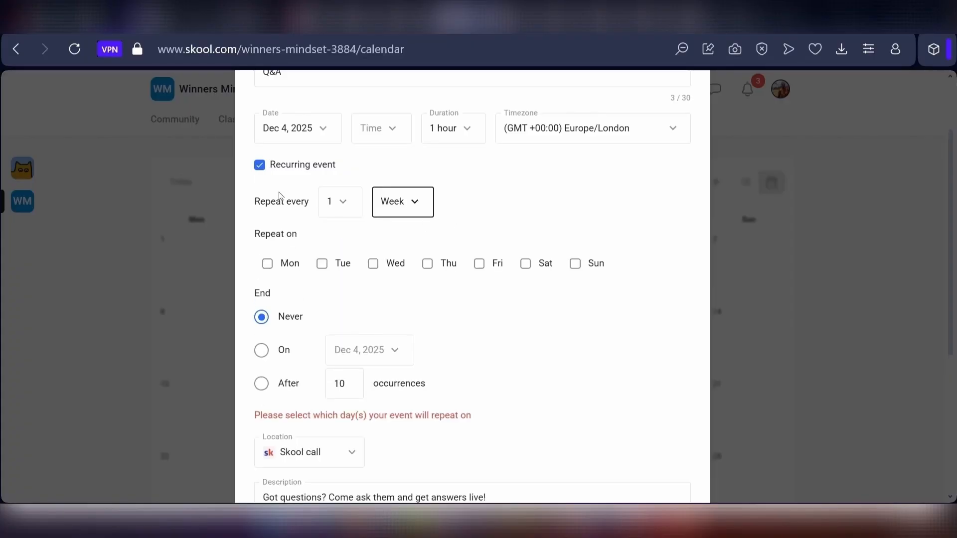
click(342, 201)
click(294, 279)
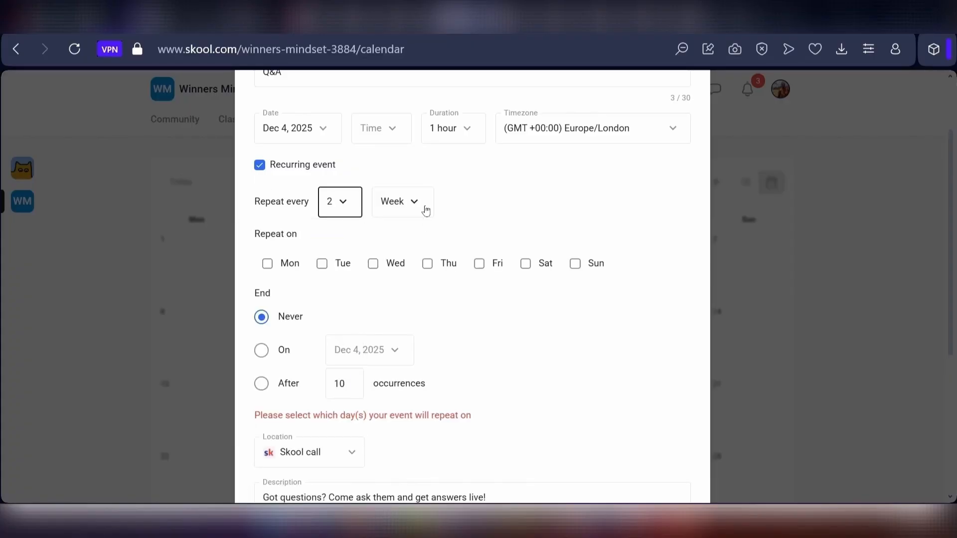
click(373, 264)
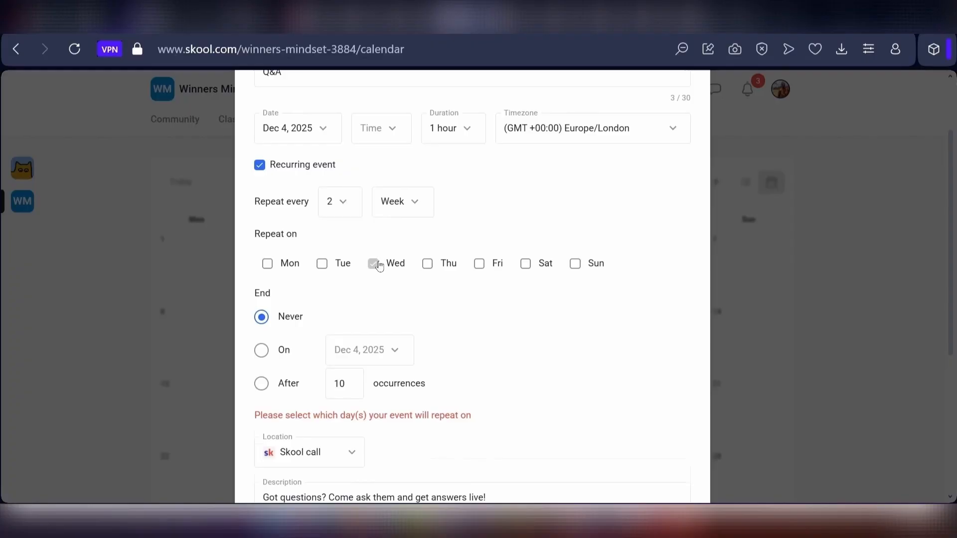
- Restrict the event's access to members on or above Level 2 and dismiss the event dialog
scroll(493, 233, down, 3)
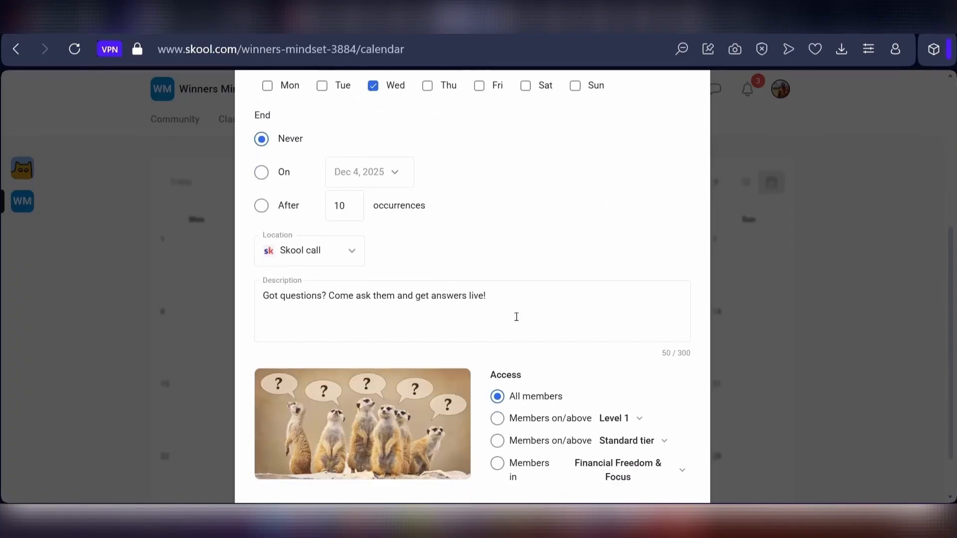
scroll(460, 314, down, 1)
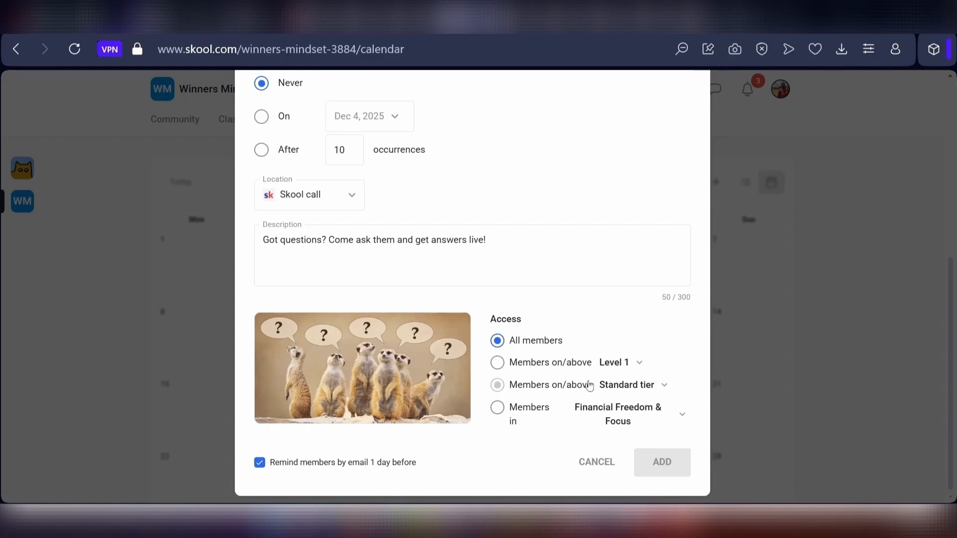
click(508, 368)
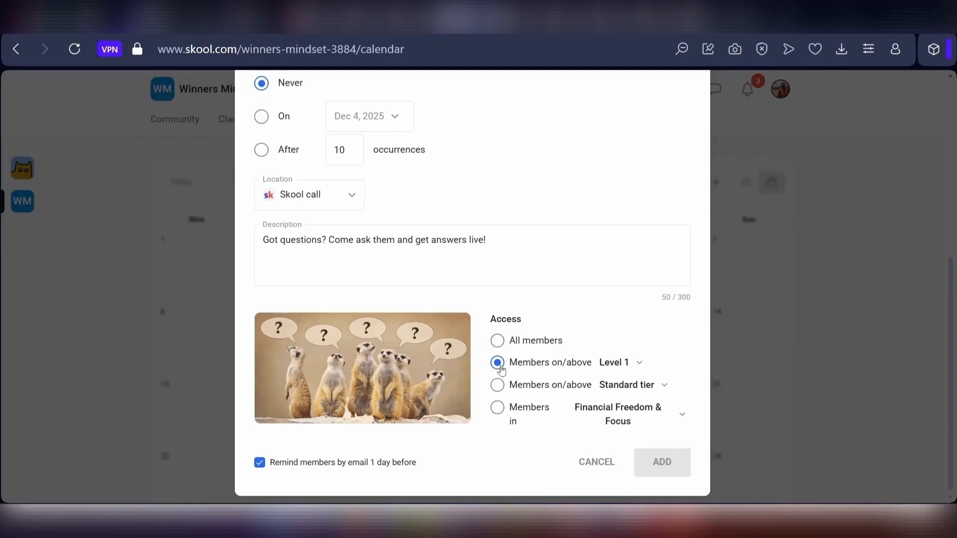
click(637, 365)
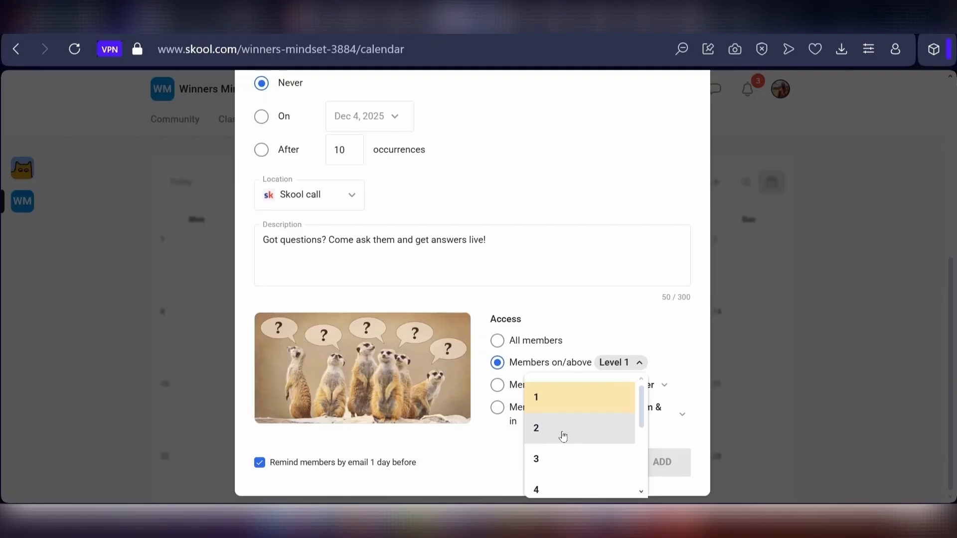
click(563, 436)
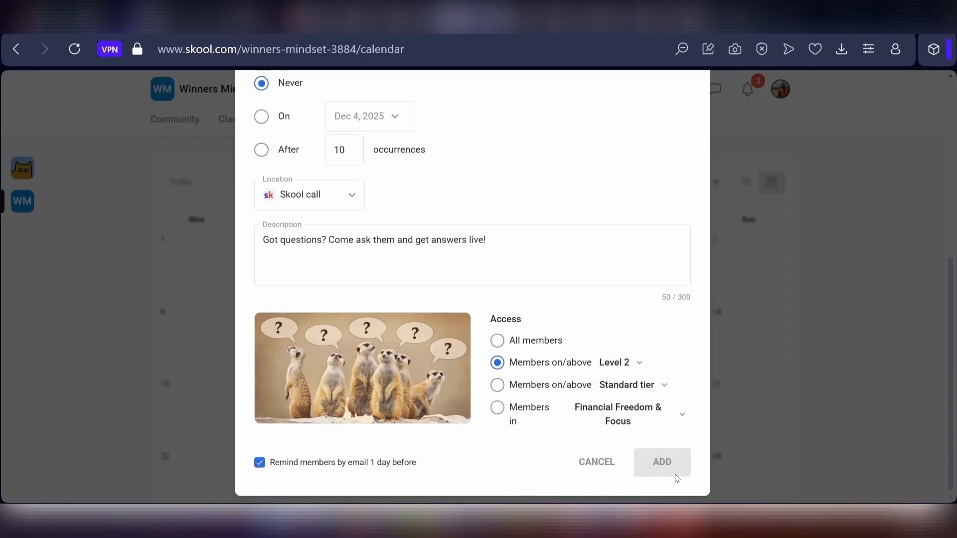
scroll(530, 428, up, 1)
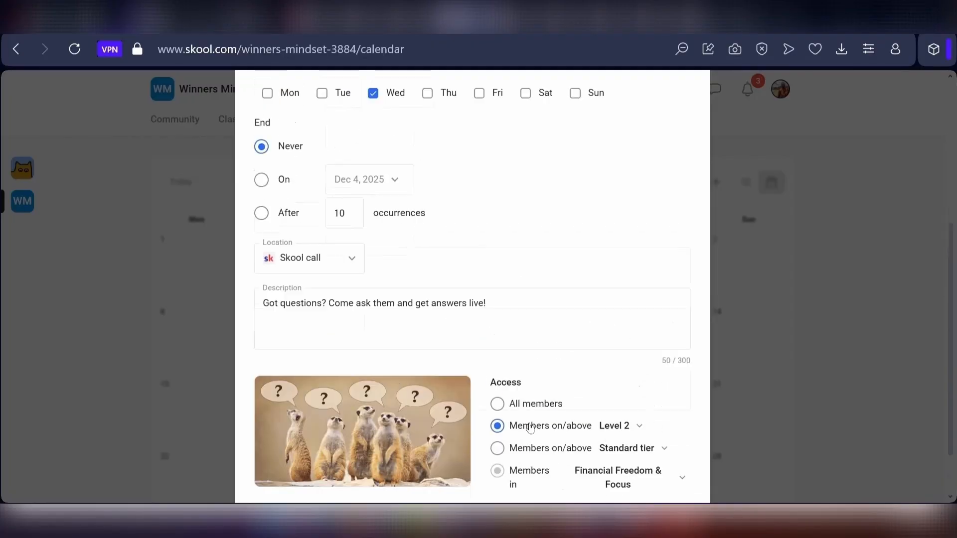
scroll(530, 427, up, 4)
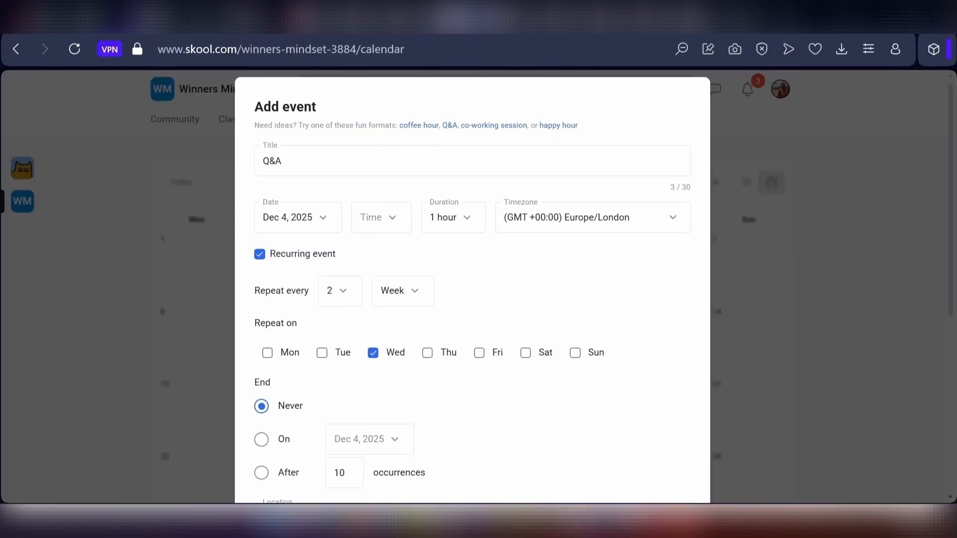
click(803, 313)
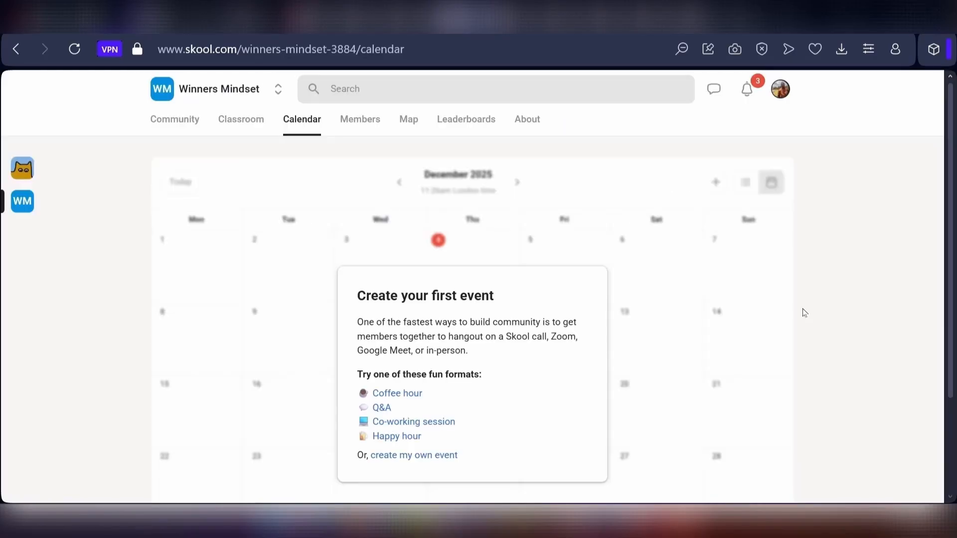
- Review the Winners Mindset notification options in account settings and go back to the Skool home page
click(190, 123)
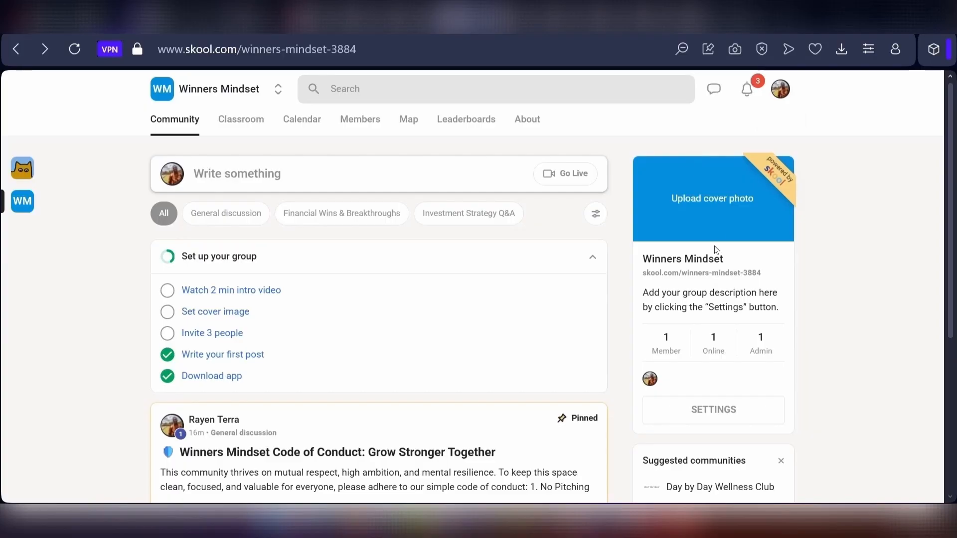
click(780, 89)
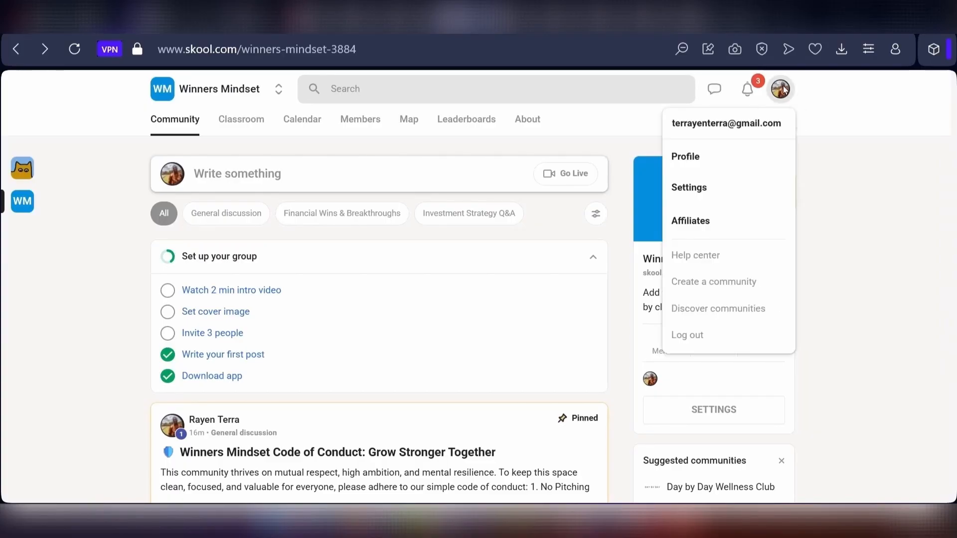
click(705, 189)
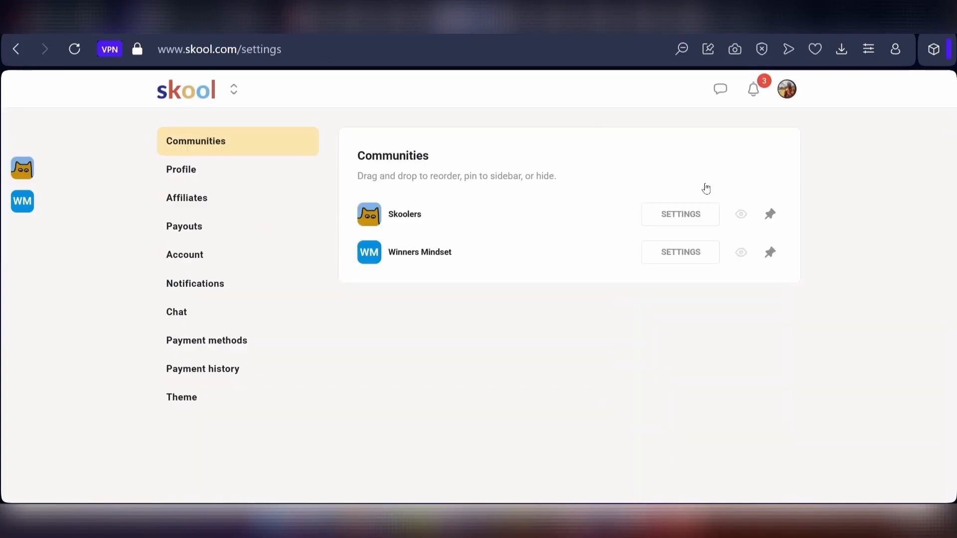
click(185, 285)
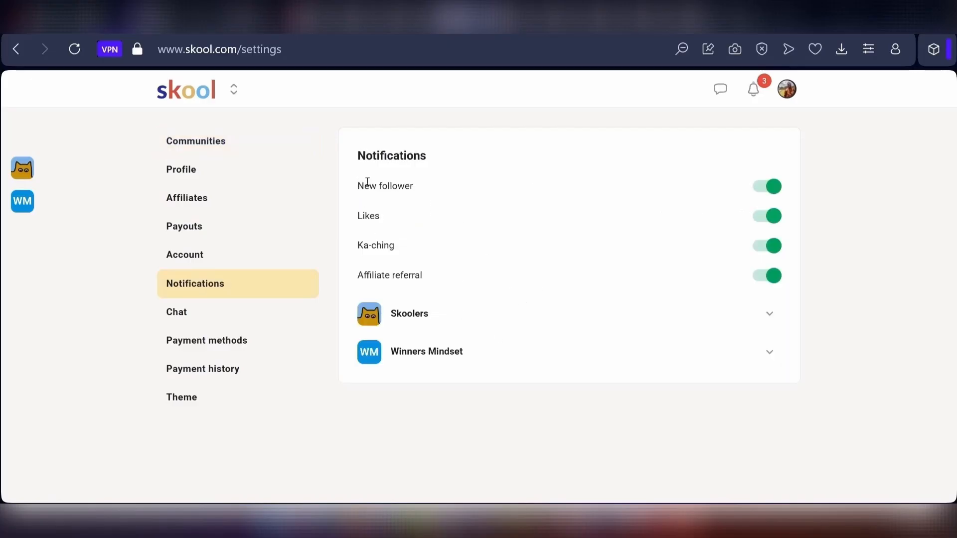
click(765, 347)
scroll(599, 252, down, 3)
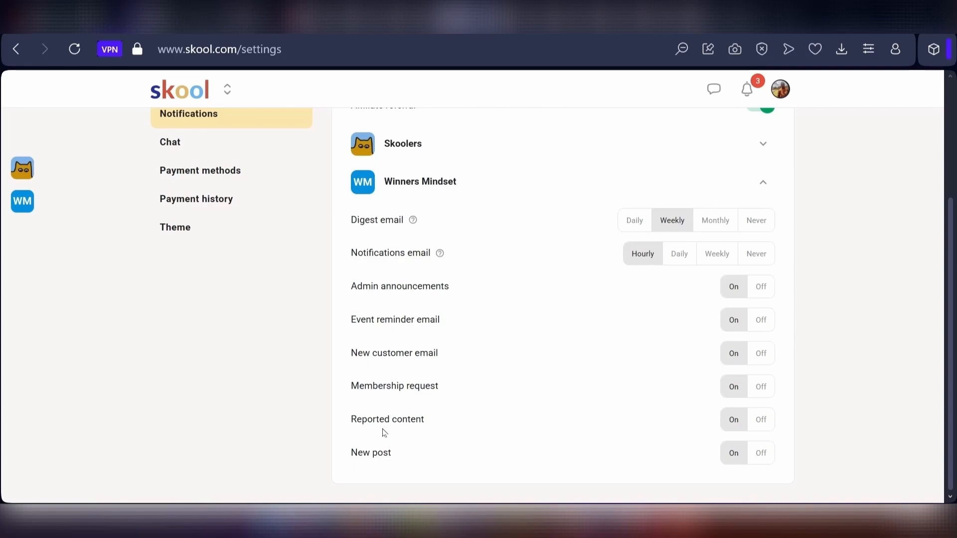
click(183, 91)
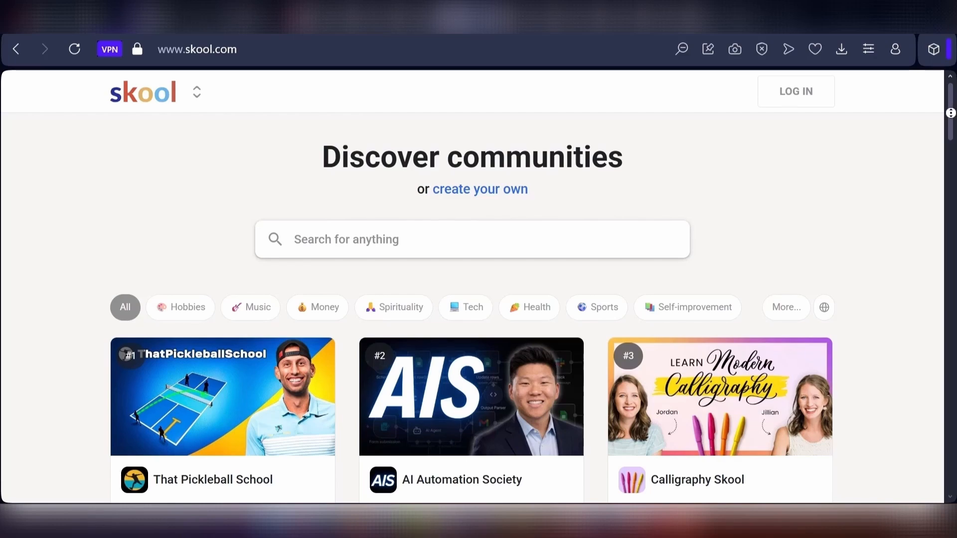
drag(951, 116, 951, 119)
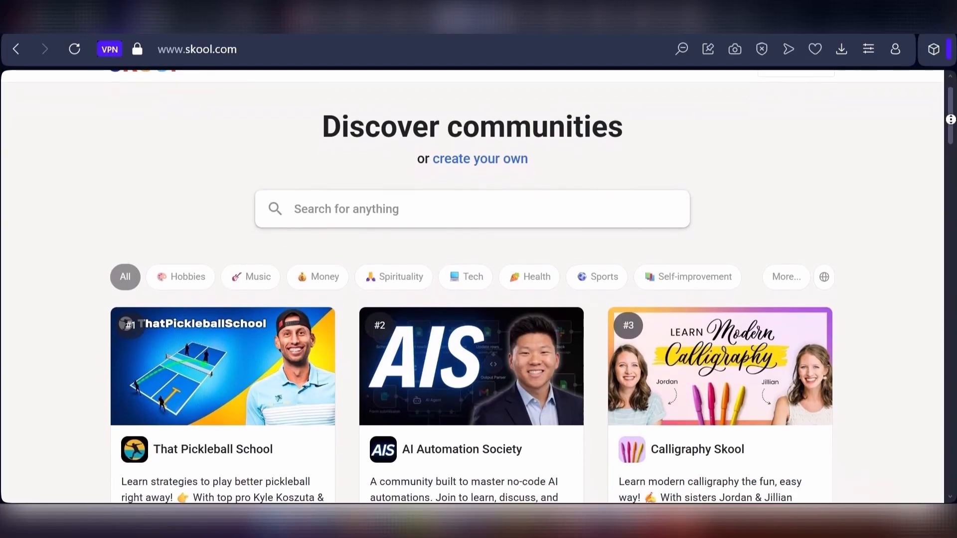